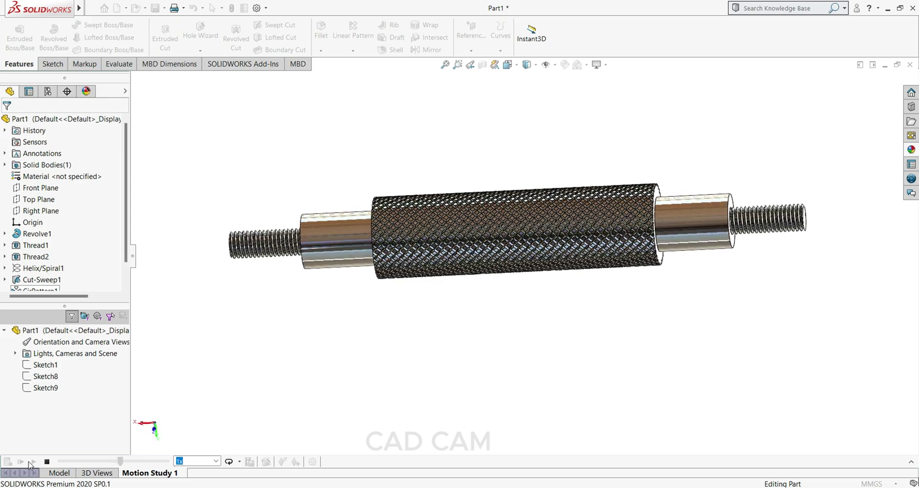
Step: Stop the spinning knurled-shaft demo animation in the Motion Study timeline
click(46, 462)
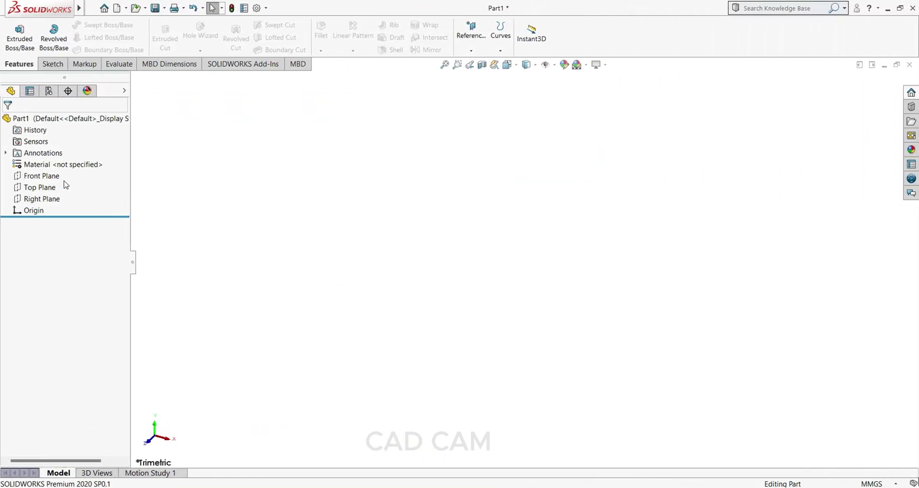
Step: Draw a closed three-step line profile on the Front Plane, starting at the origin
click(42, 176)
click(62, 161)
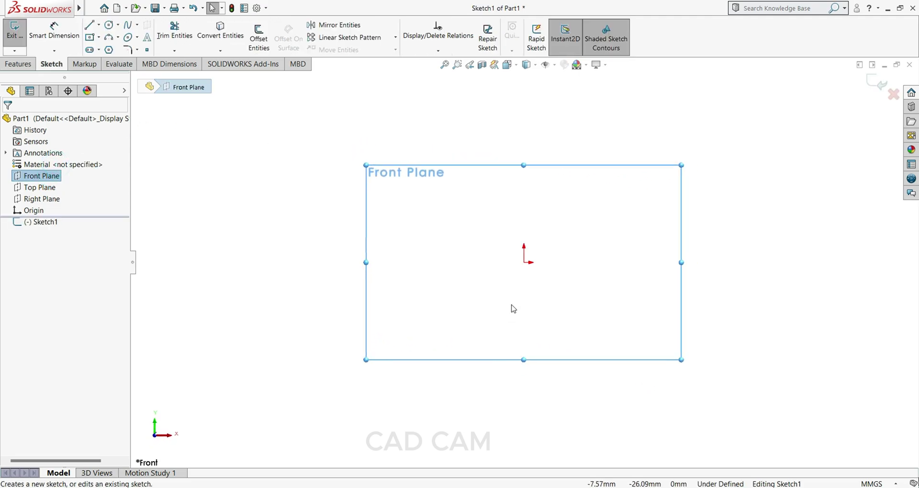
click(89, 26)
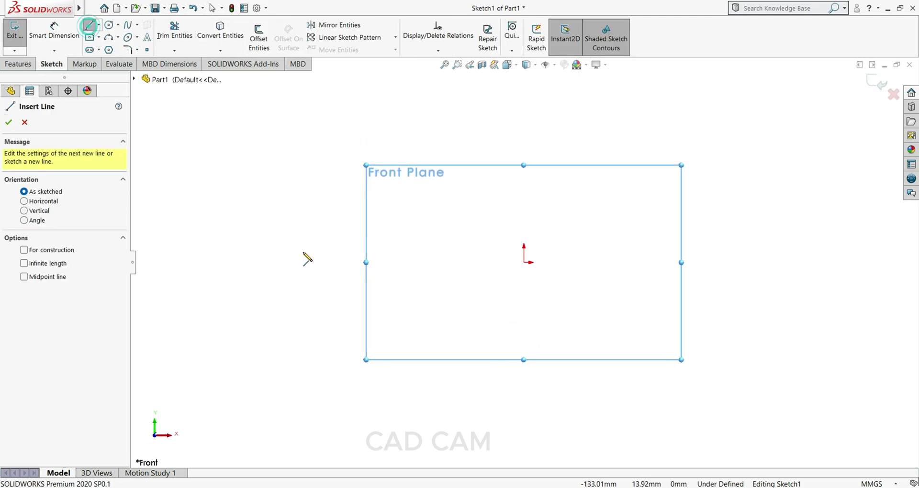
click(365, 263)
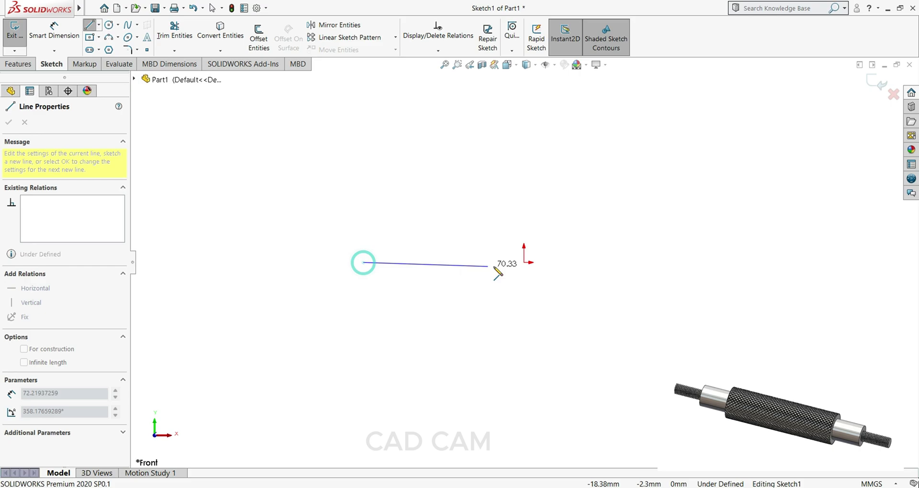
click(524, 262)
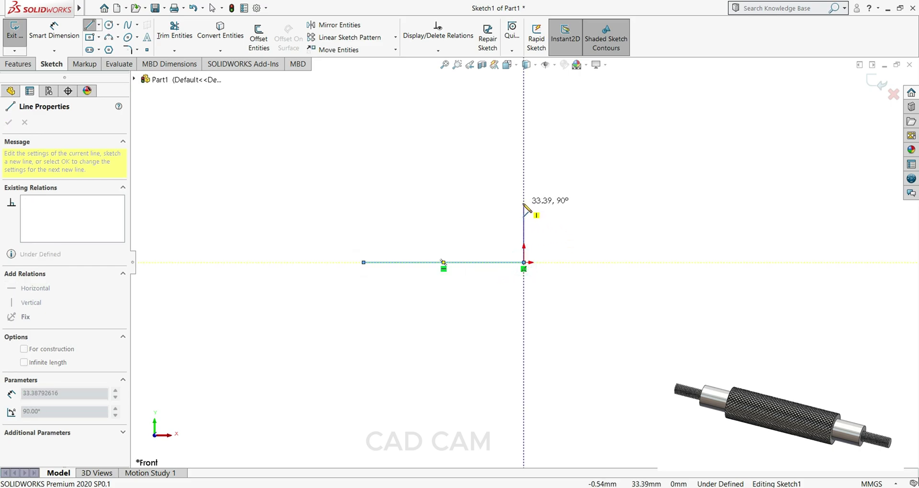
click(524, 203)
click(483, 204)
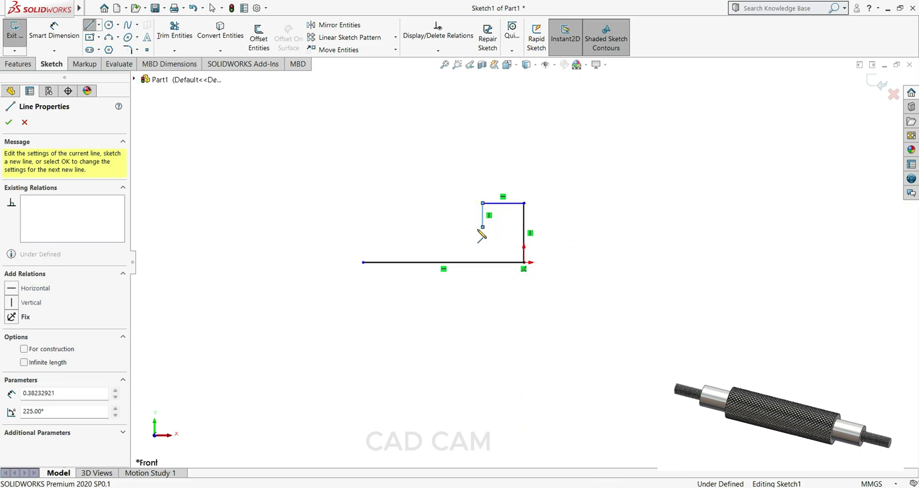
click(483, 227)
click(438, 227)
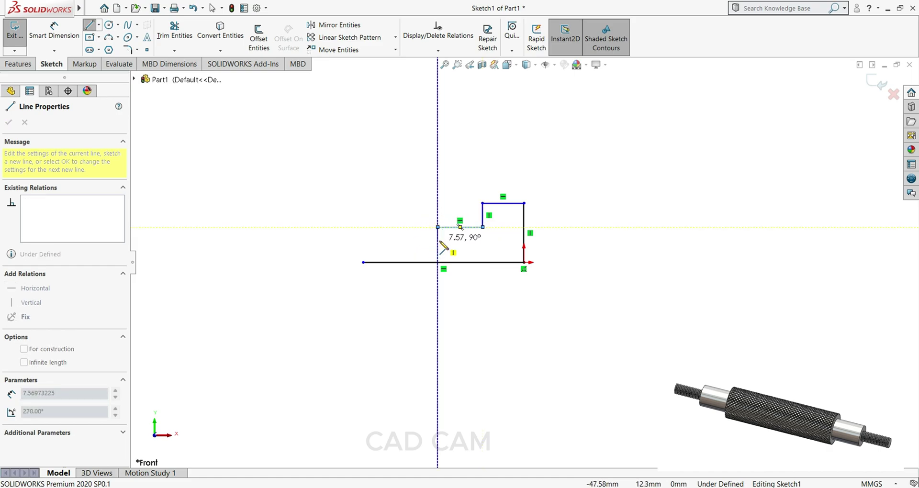
click(438, 240)
click(364, 241)
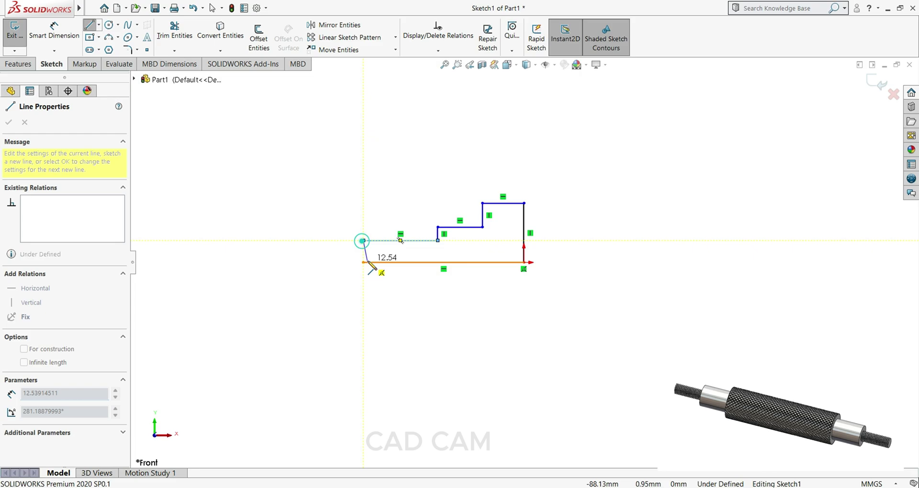
click(364, 262)
right_click(456, 333)
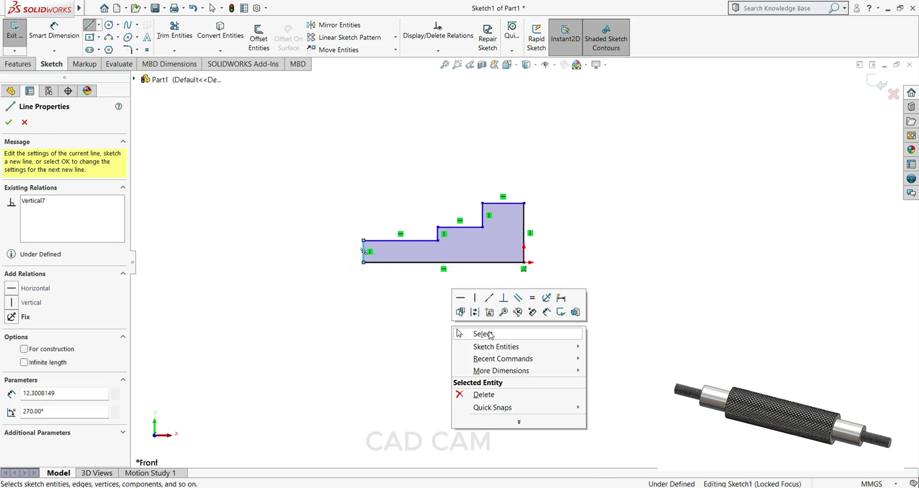
click(488, 334)
Step: Drag the profile's left end and step edges further left to lengthen the steps
drag(364, 254, 258, 251)
drag(437, 238, 340, 236)
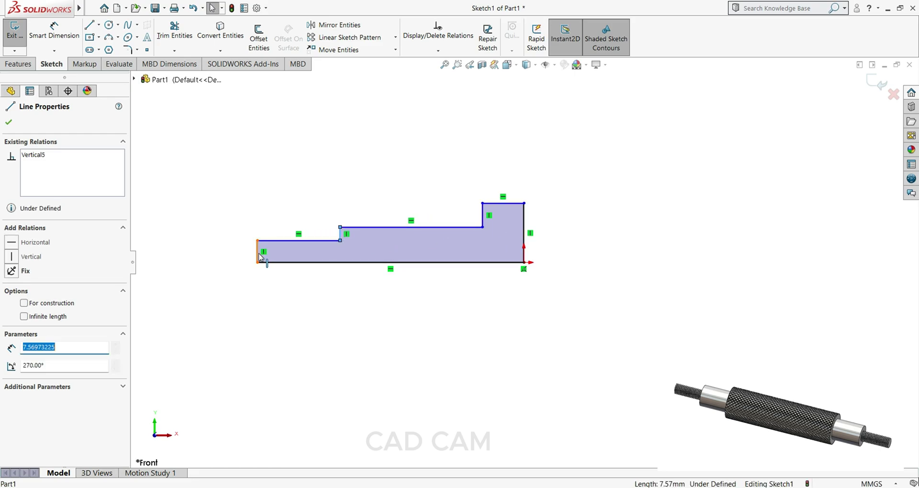
drag(259, 258, 178, 252)
click(345, 236)
drag(342, 240, 280, 237)
drag(483, 218, 390, 233)
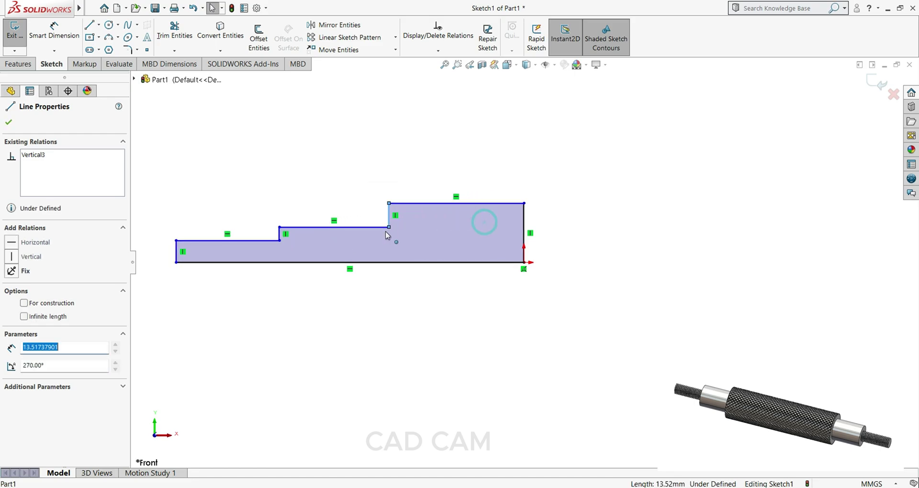
scroll(298, 267, up, 2)
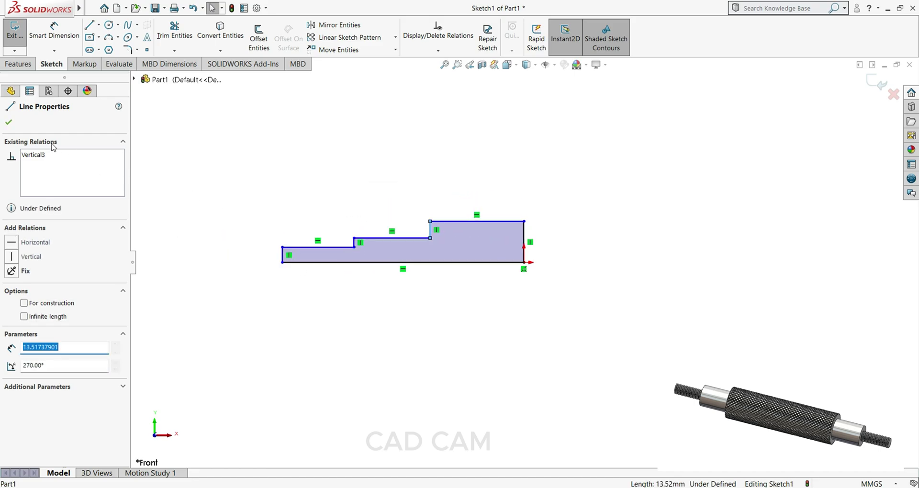
Step: Dimension the three step heights as 5, 10 and 15 mm
click(7, 122)
click(53, 36)
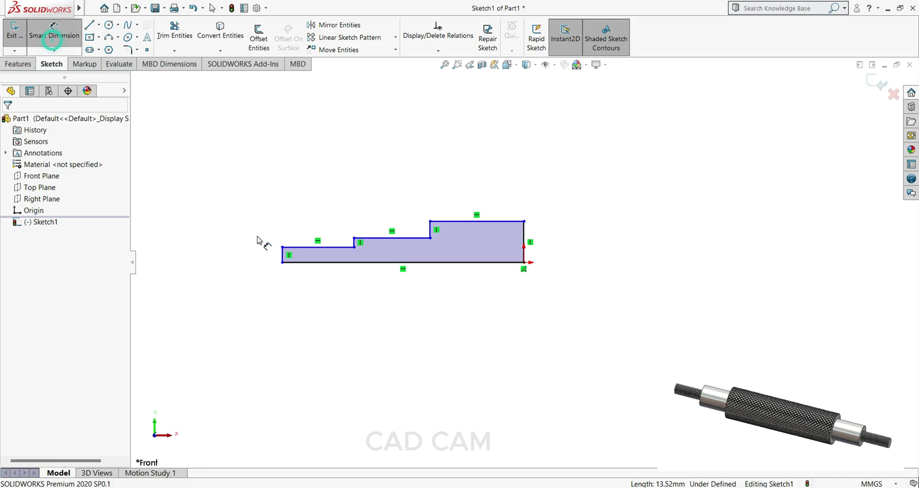
click(282, 256)
click(244, 253)
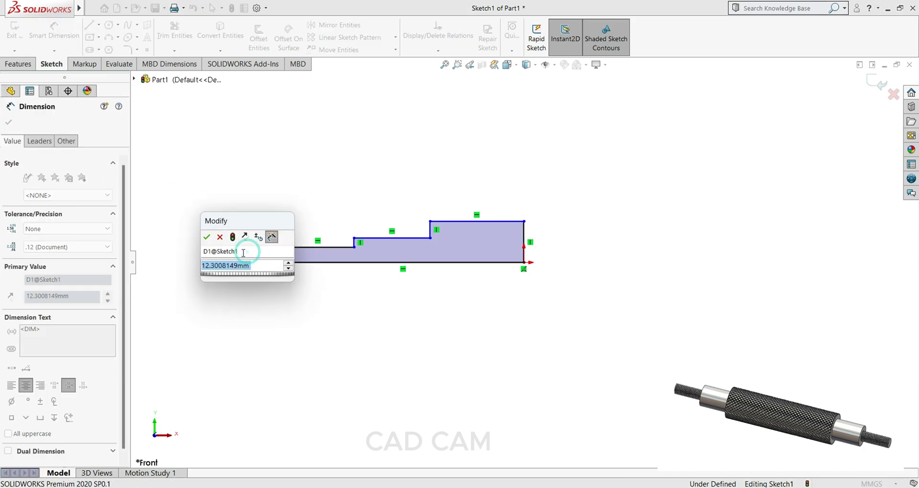
text(5)
key(Return)
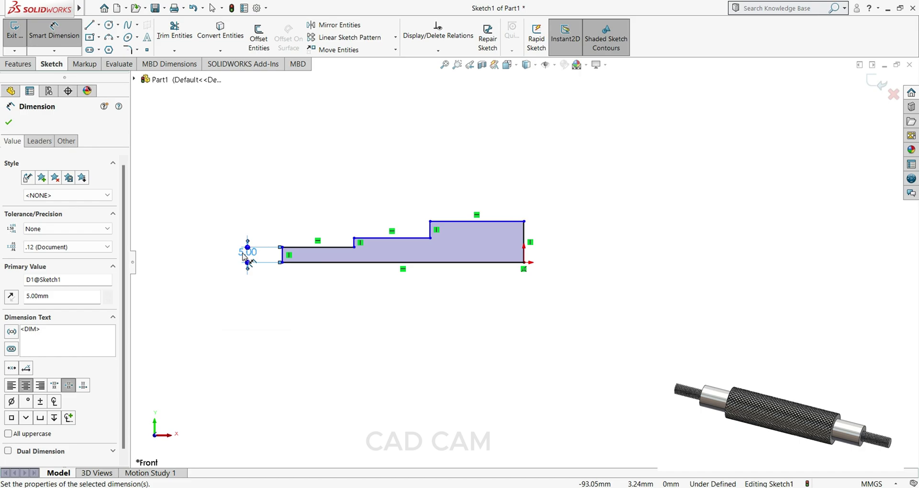
click(376, 239)
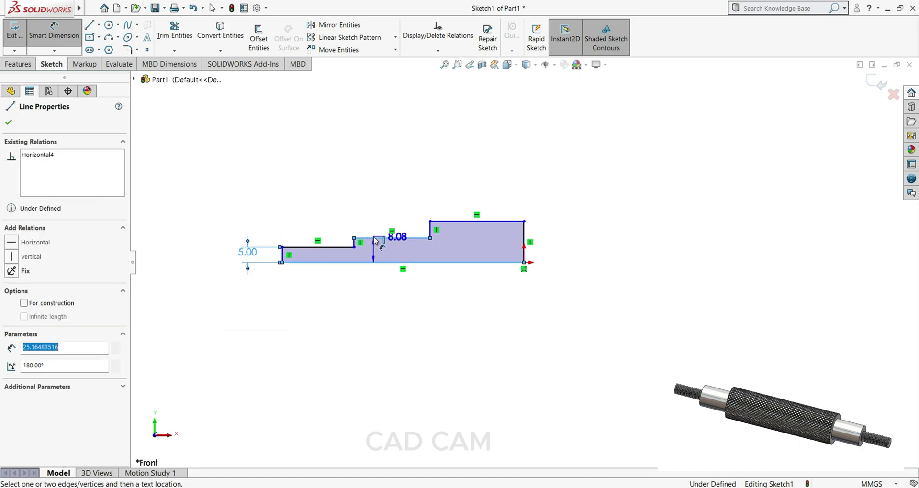
click(382, 262)
click(383, 253)
text(10)
key(Return)
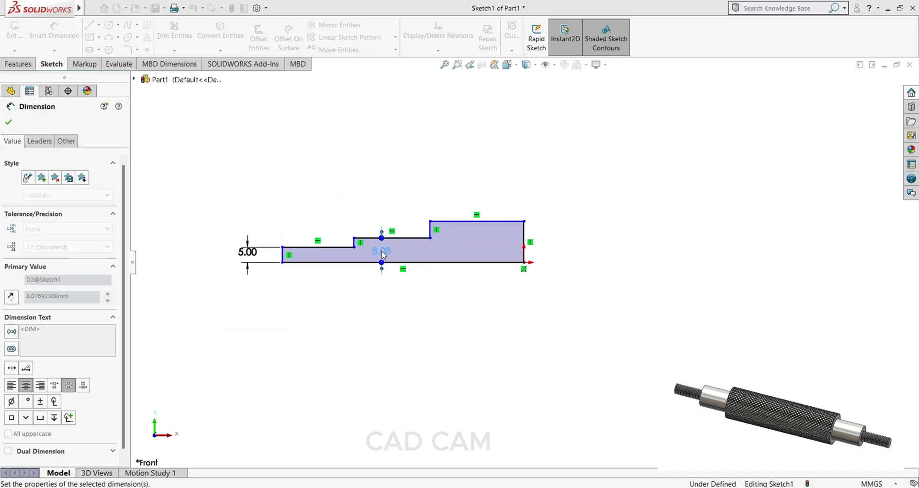
click(492, 216)
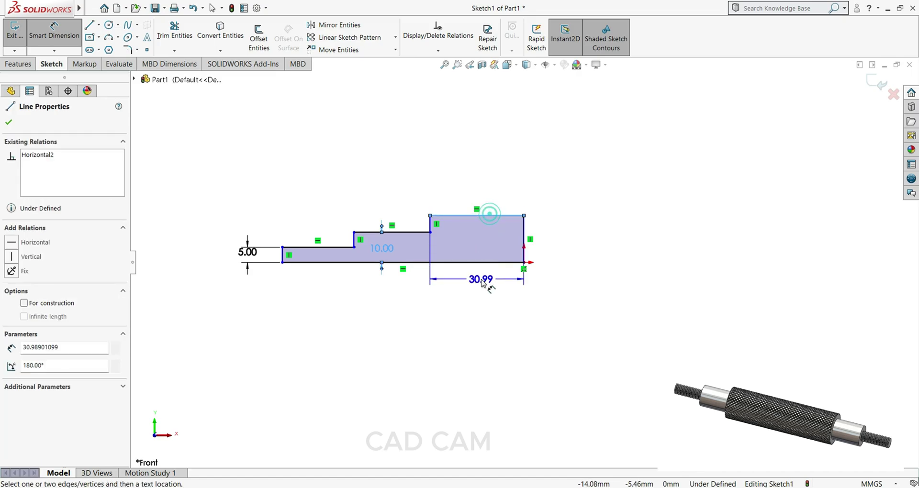
click(485, 262)
click(483, 254)
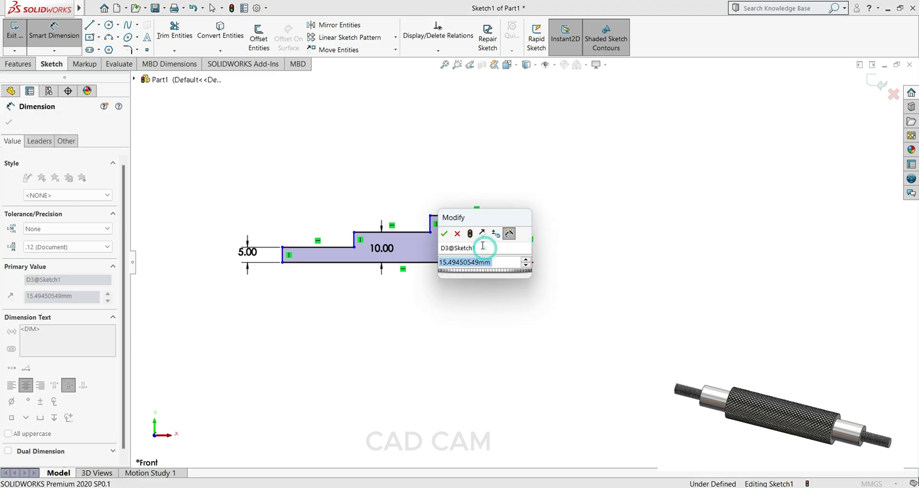
text(15)
key(Return)
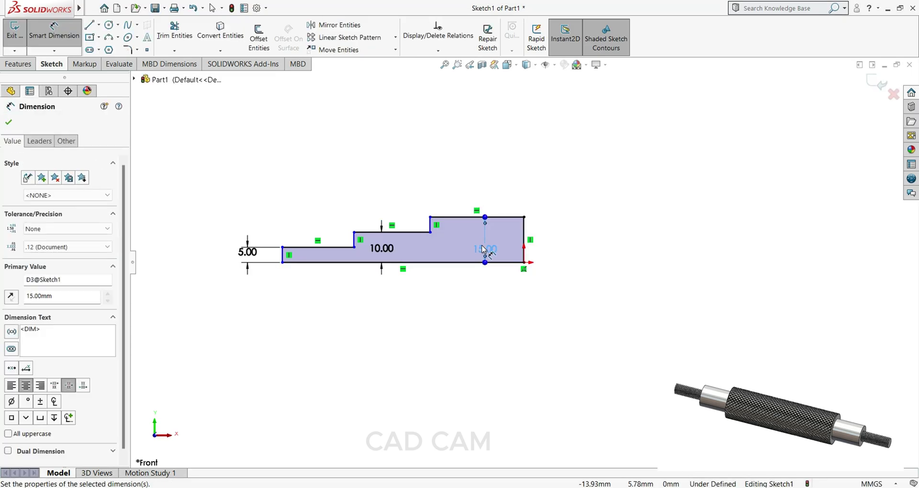
Step: Dimension the step lengths as 27, 27 and 52 mm, fully defining the sketch
click(328, 248)
click(308, 205)
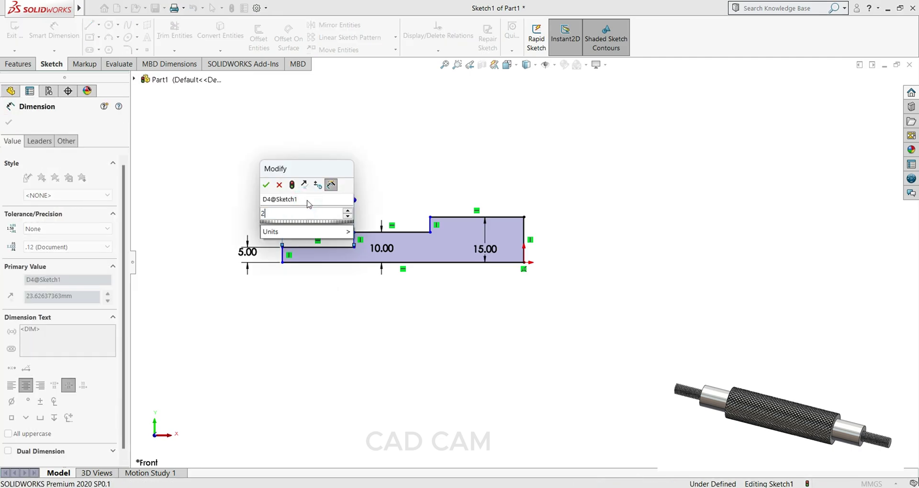
text(27)
key(Return)
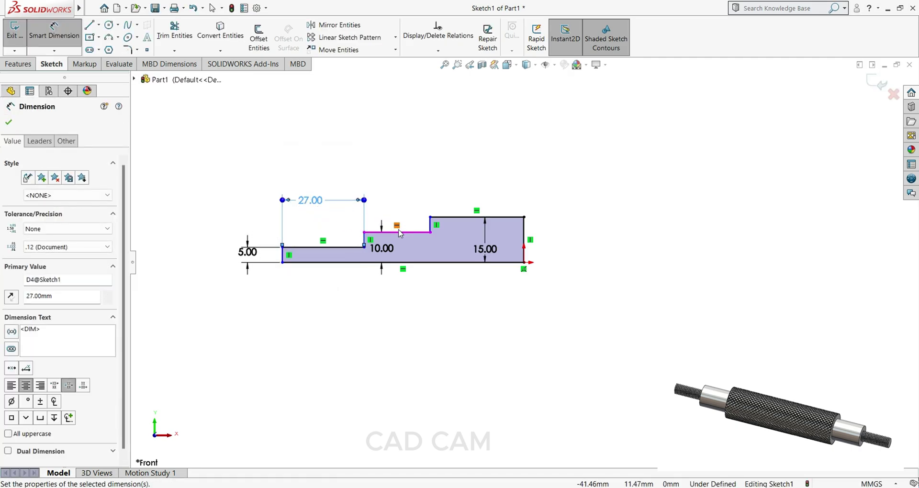
click(403, 233)
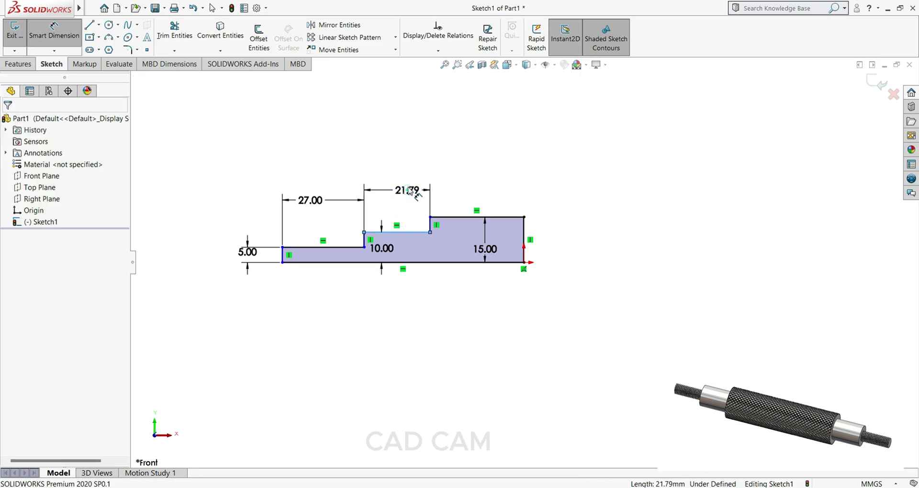
click(409, 190)
text(27)
key(Return)
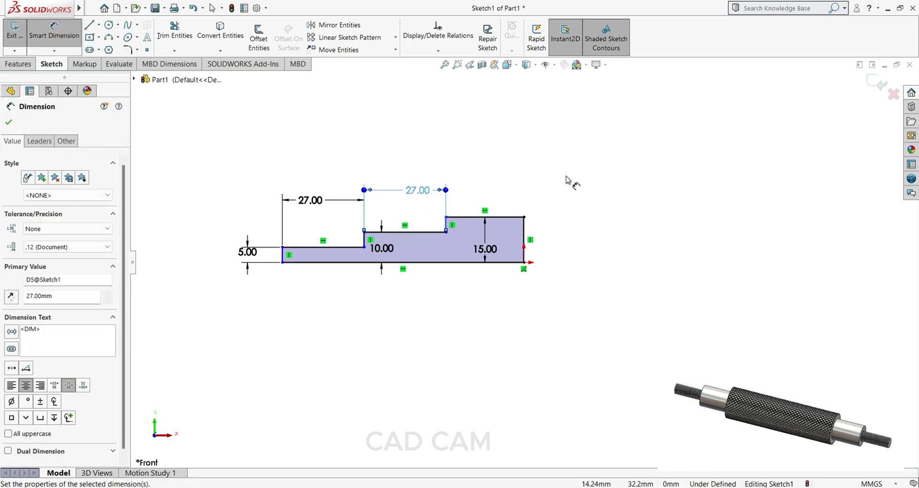
click(499, 216)
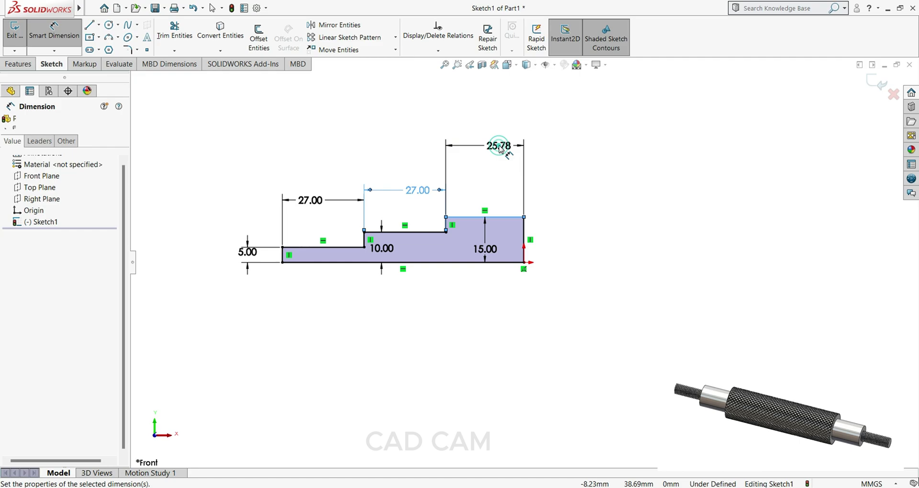
click(500, 145)
text(52)
key(Return)
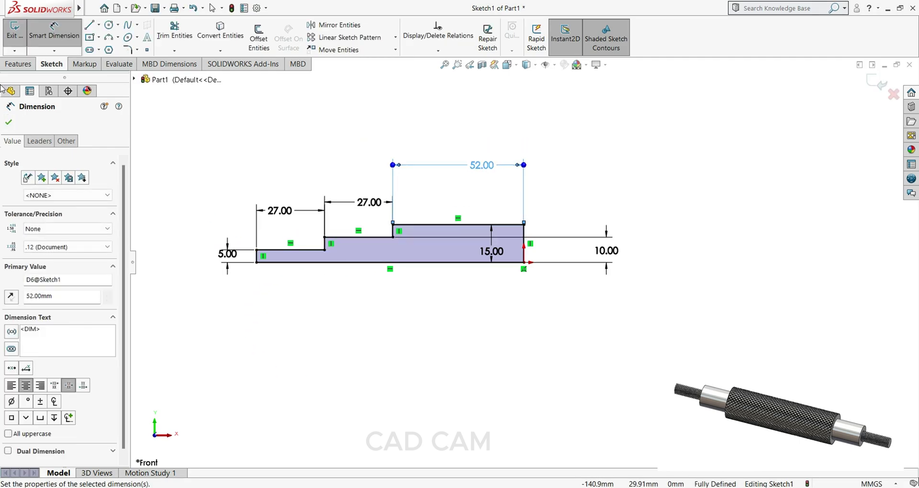
click(6, 124)
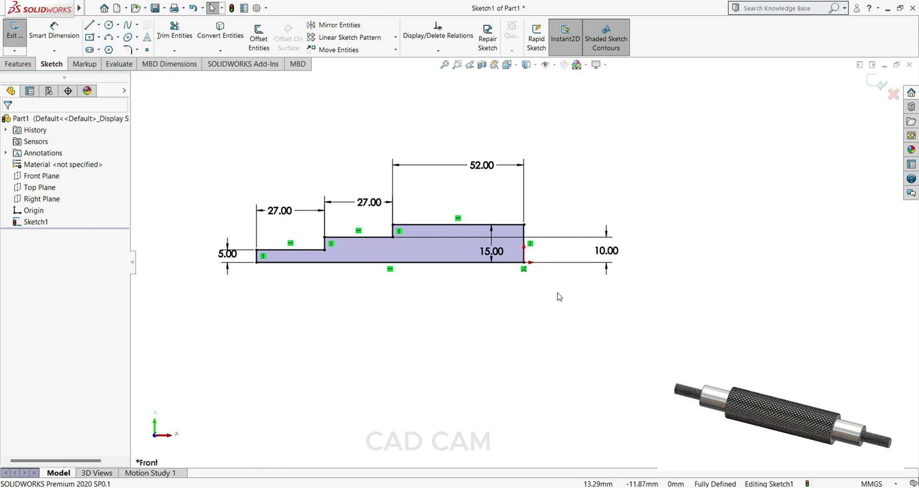
Step: Make the right end line construction geometry and mirror all profile lines about it
click(524, 243)
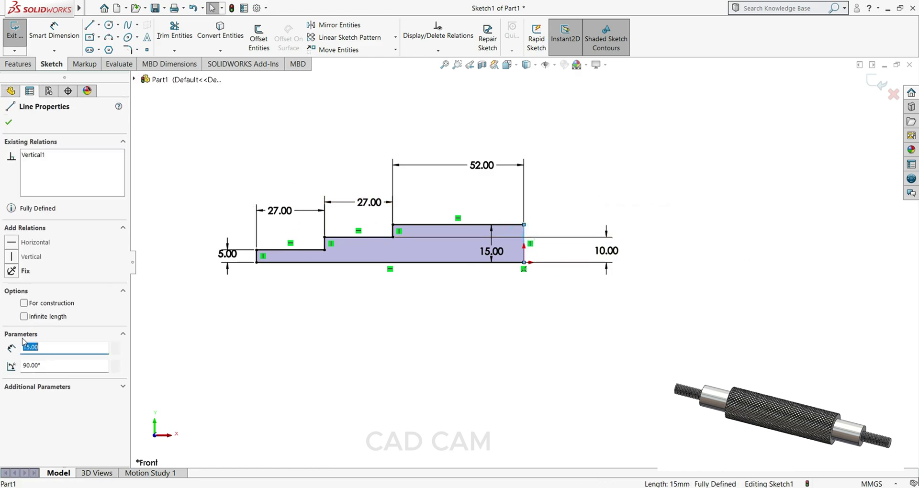
click(24, 306)
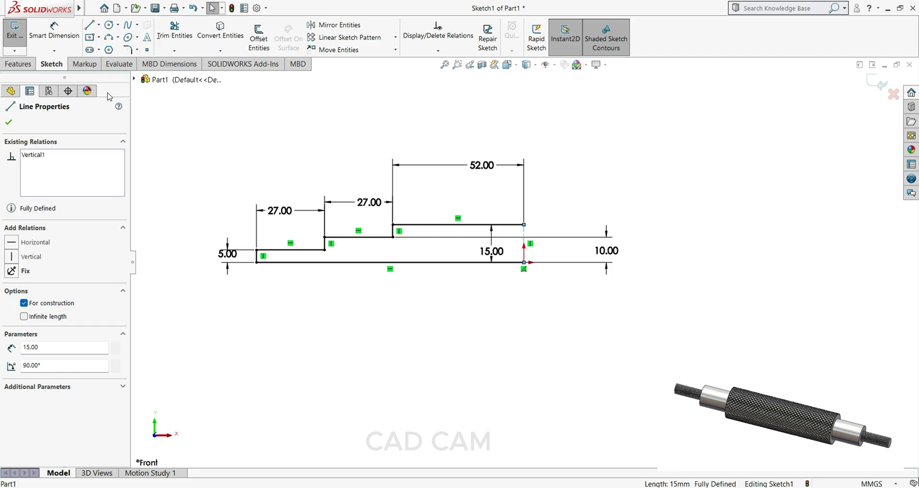
click(352, 31)
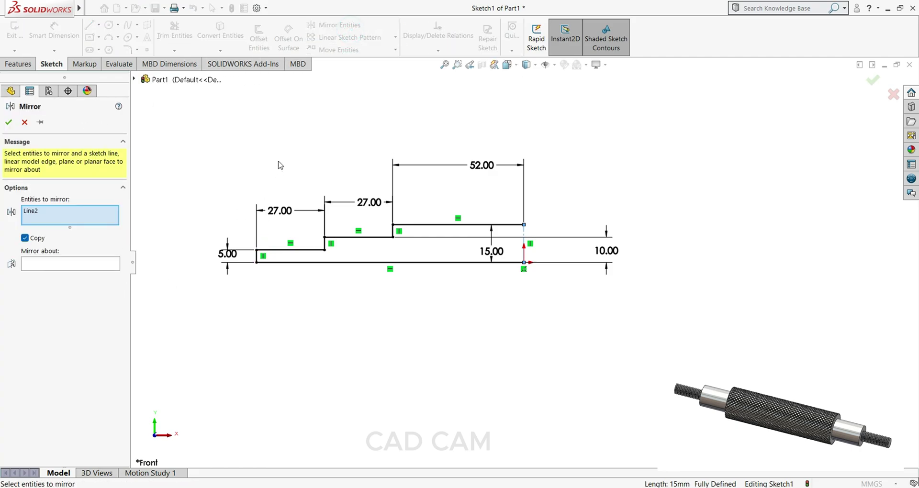
click(48, 215)
right_click(46, 214)
click(60, 232)
mouse_move(239, 156)
mouse_down()
mouse_move(310, 372)
mouse_move(568, 391)
mouse_up()
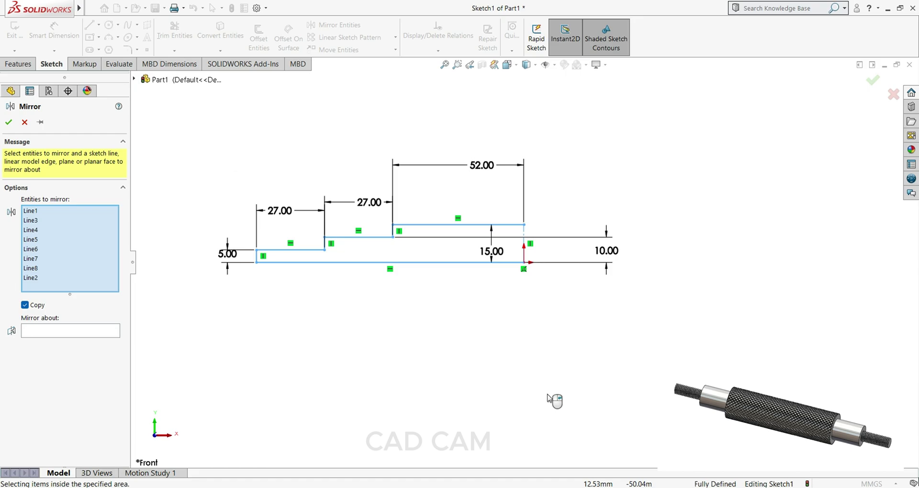
click(35, 331)
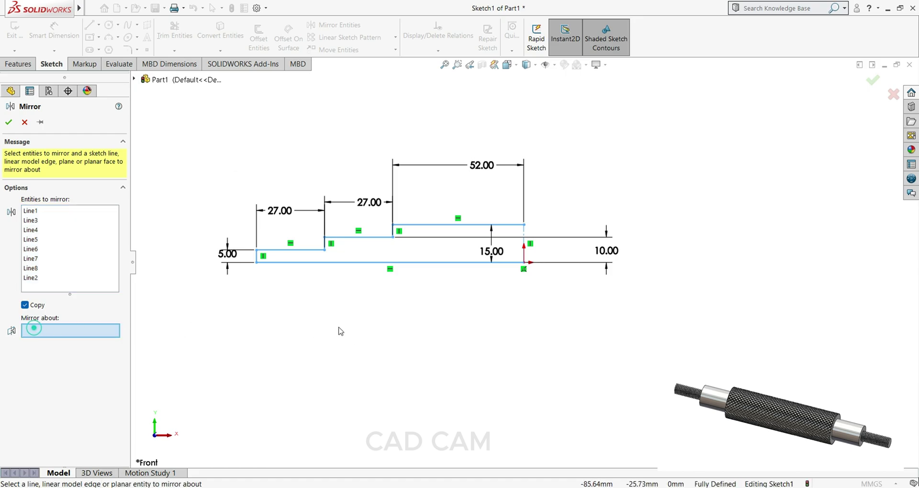
click(525, 236)
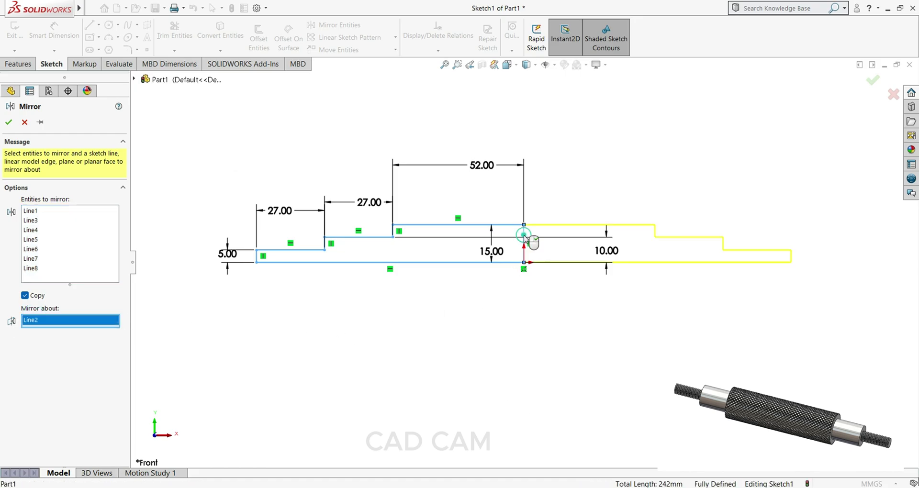
click(8, 123)
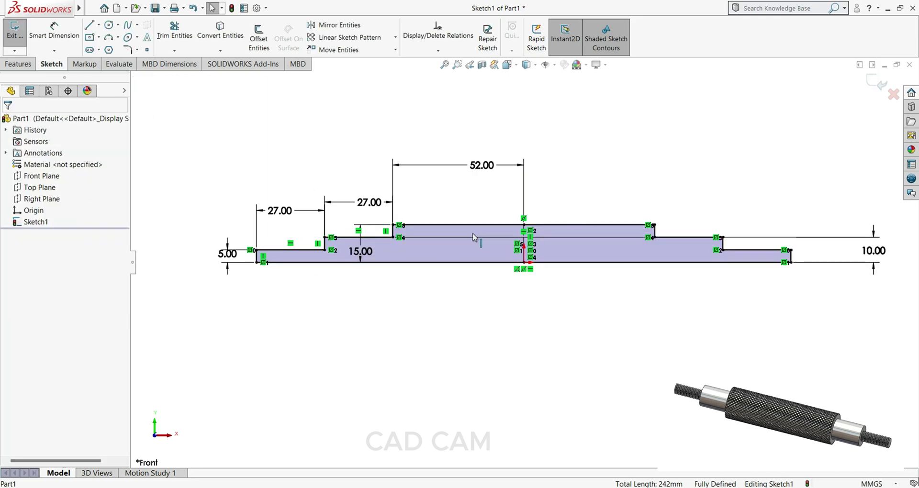
Step: Revolve the profile 360° about its bottom line into a solid stepped shaft
click(18, 64)
click(54, 42)
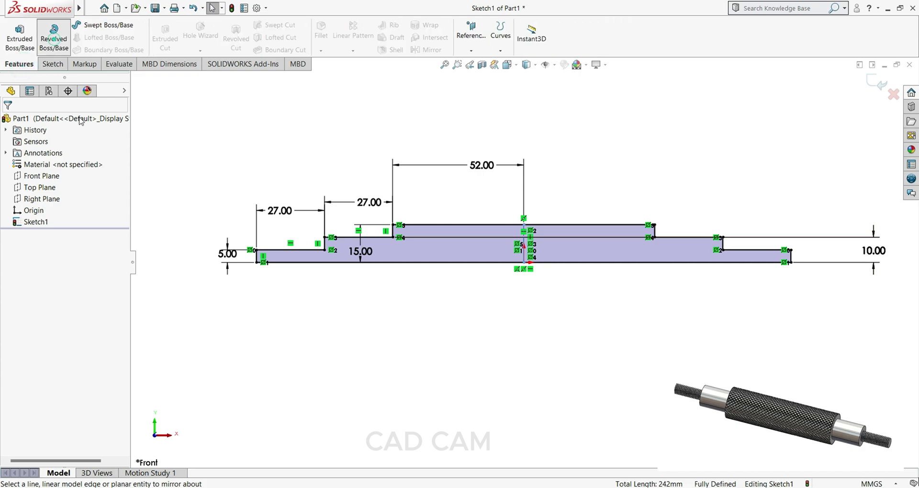
click(440, 279)
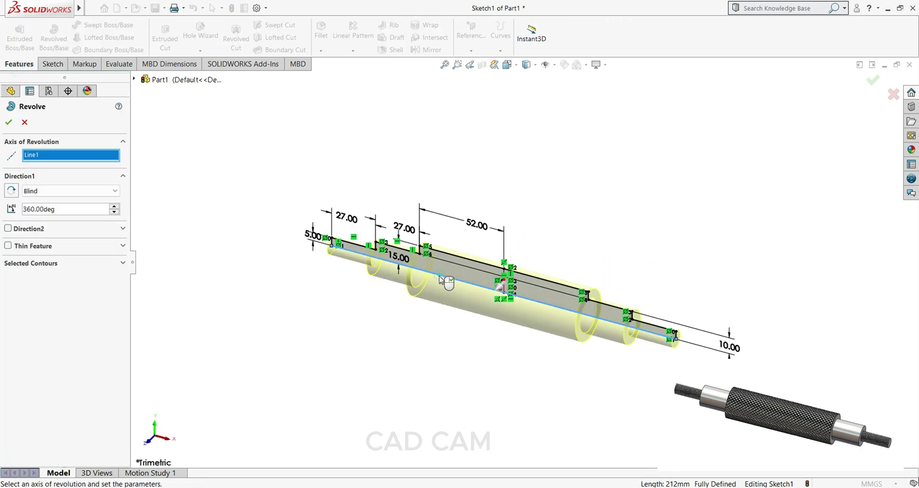
click(8, 123)
middle_drag(472, 372, 437, 378)
scroll(496, 269, down, 3)
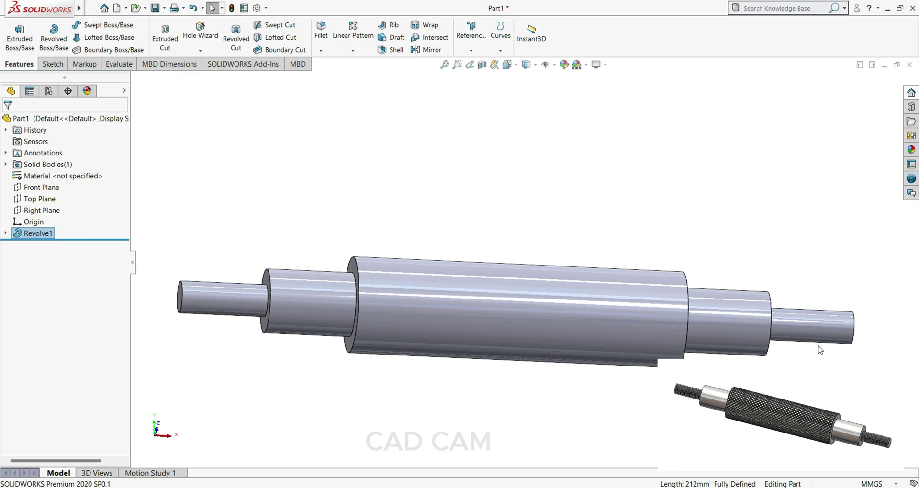
Step: Start a thread on the small left end edge, ending at the shoulder, offset 2 mm reversed
key(f)
click(252, 347)
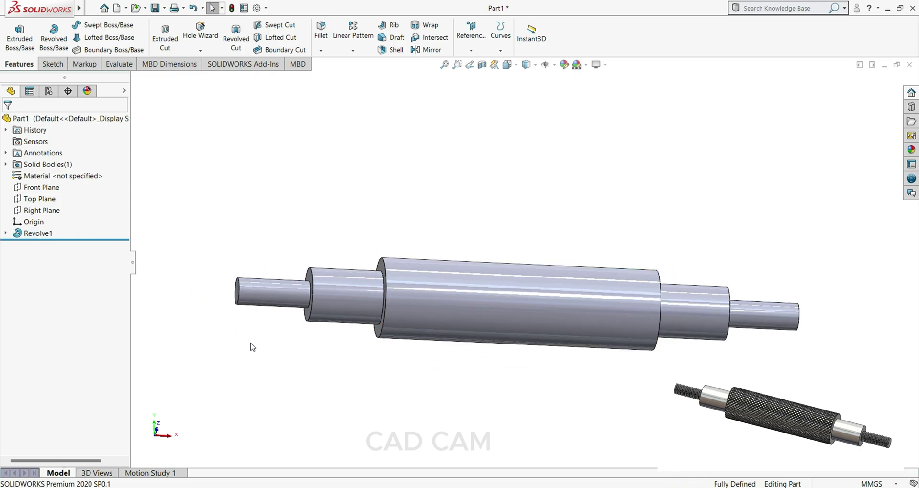
click(251, 343)
click(240, 297)
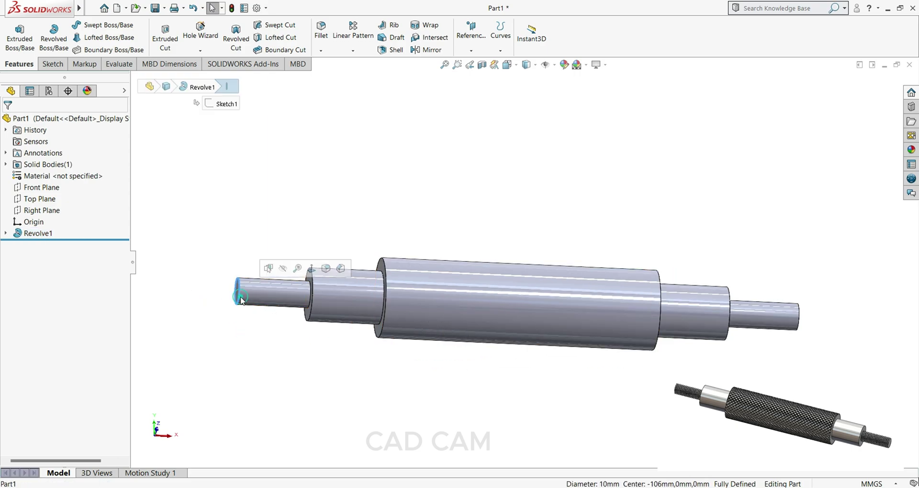
click(201, 50)
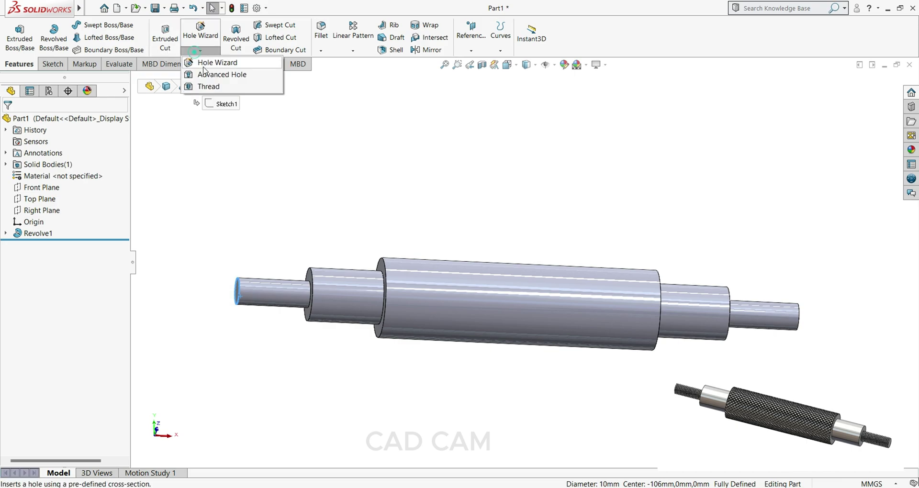
click(204, 85)
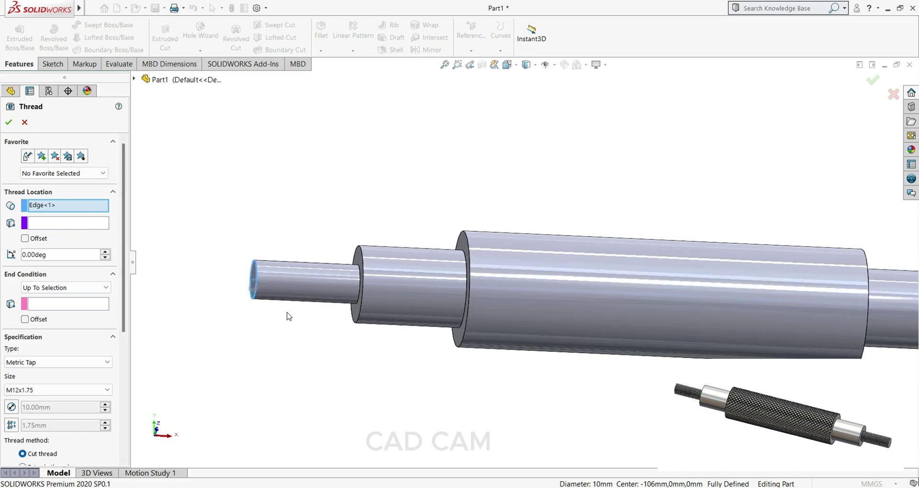
click(51, 304)
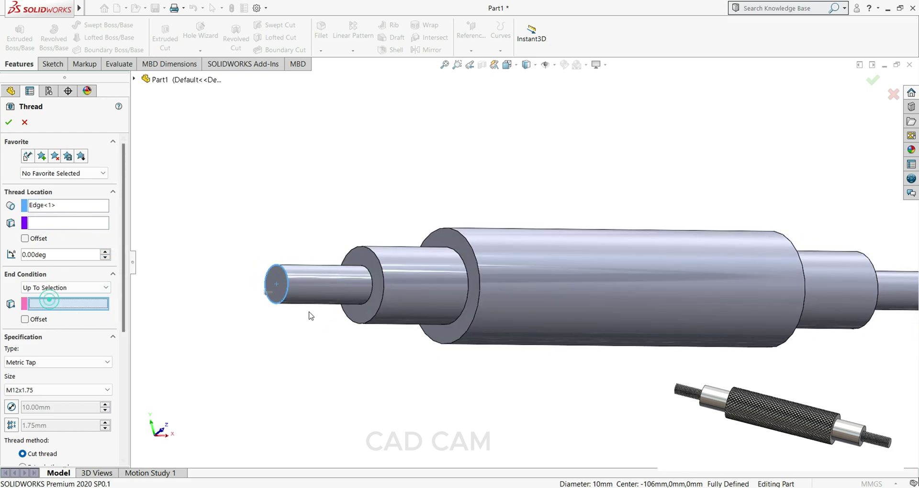
click(375, 285)
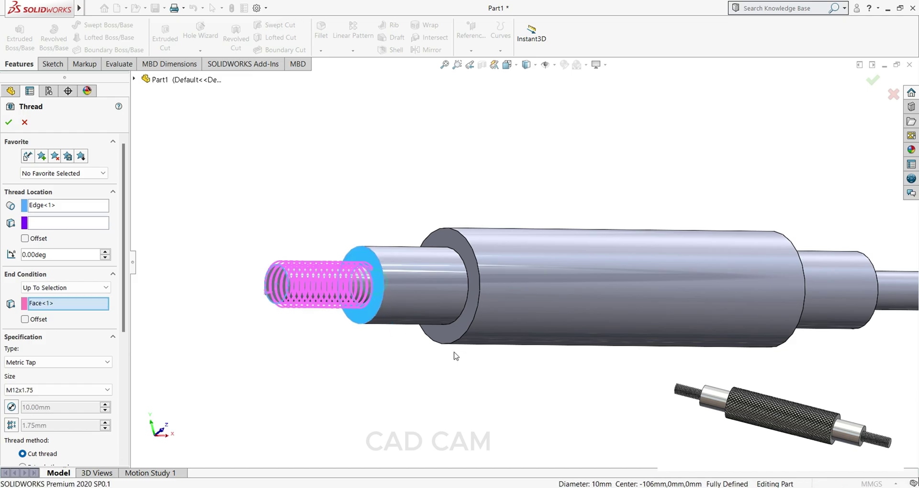
middle_drag(454, 355, 274, 308)
scroll(269, 273, down, 4)
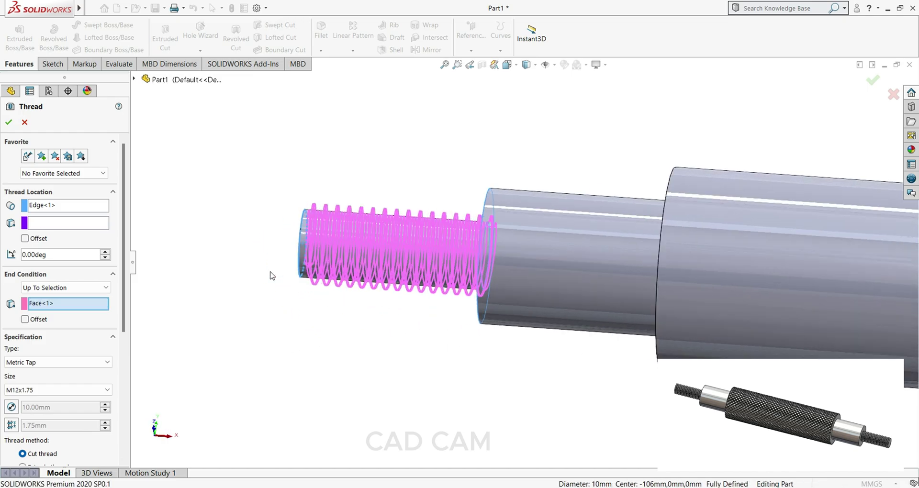
click(24, 239)
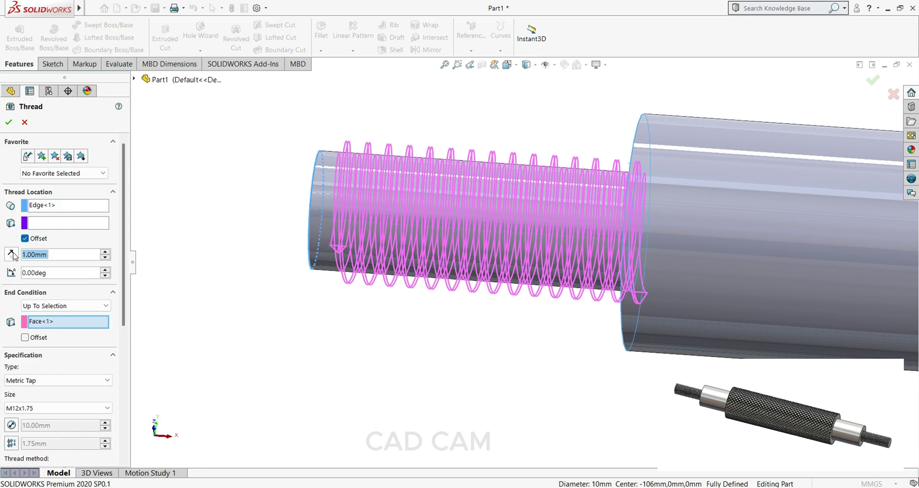
click(12, 256)
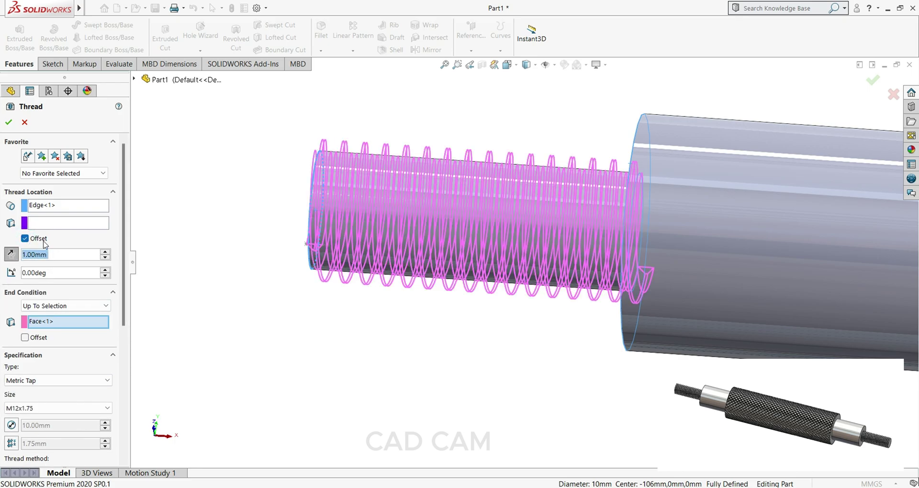
text(2)
key(Return)
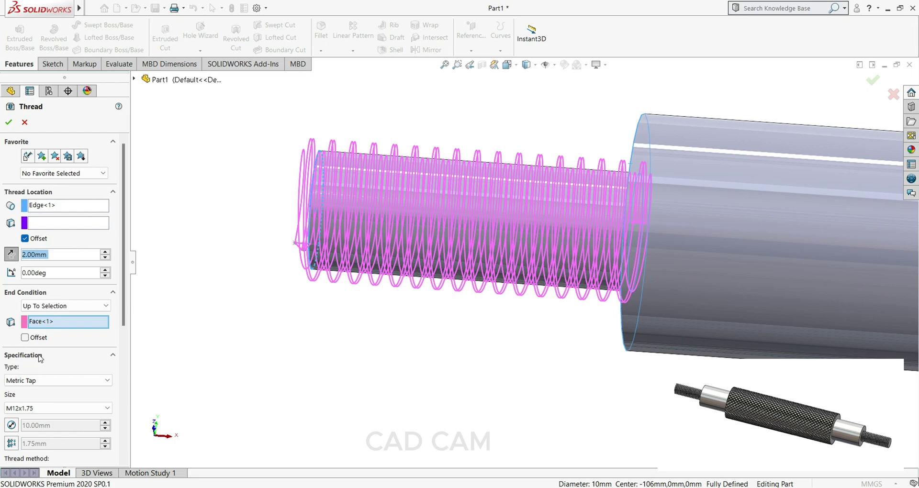
Step: Set the thread size to M10x1.5 and the thread type to Metric Die
scroll(123, 318, down, 3)
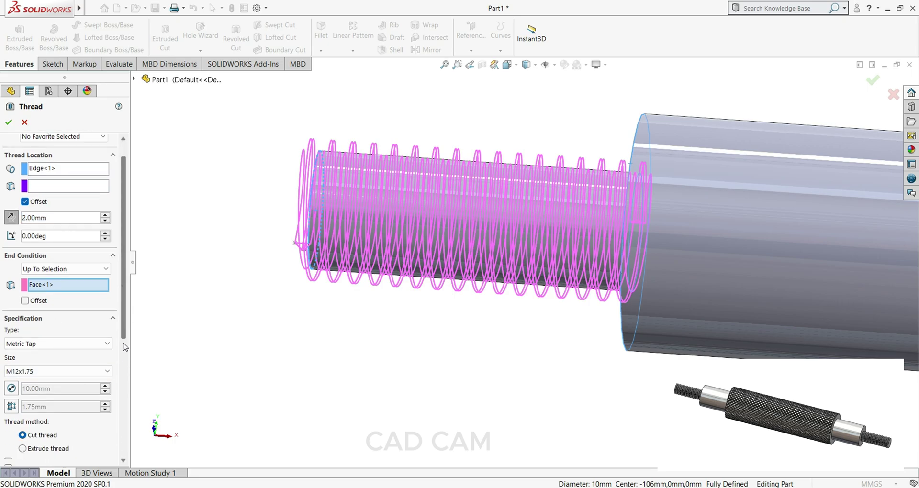
click(57, 340)
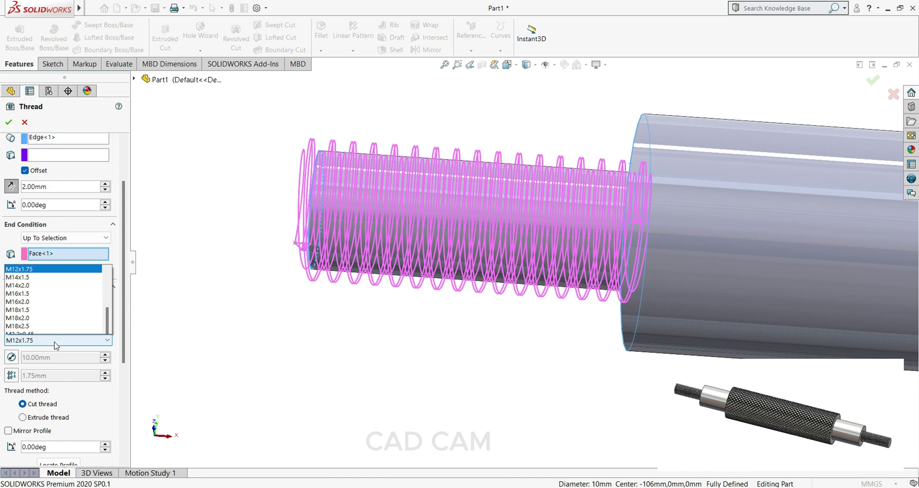
scroll(72, 196, up, 2)
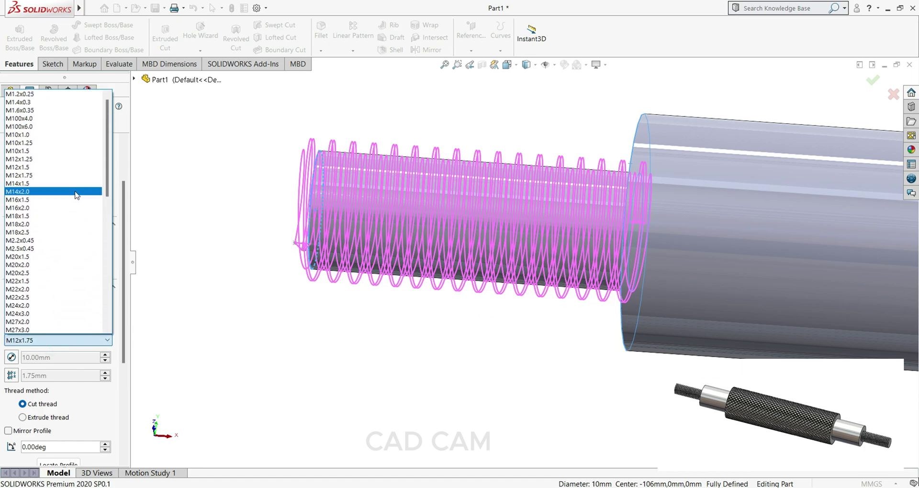
click(25, 151)
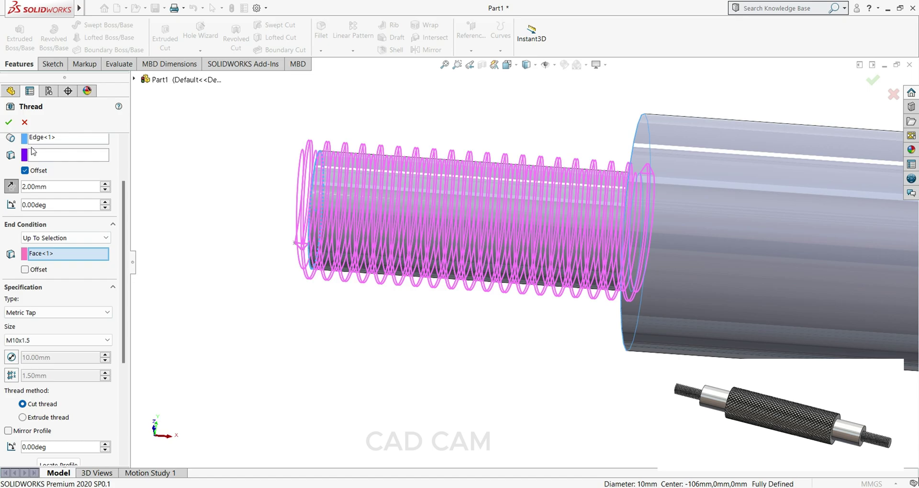
click(8, 122)
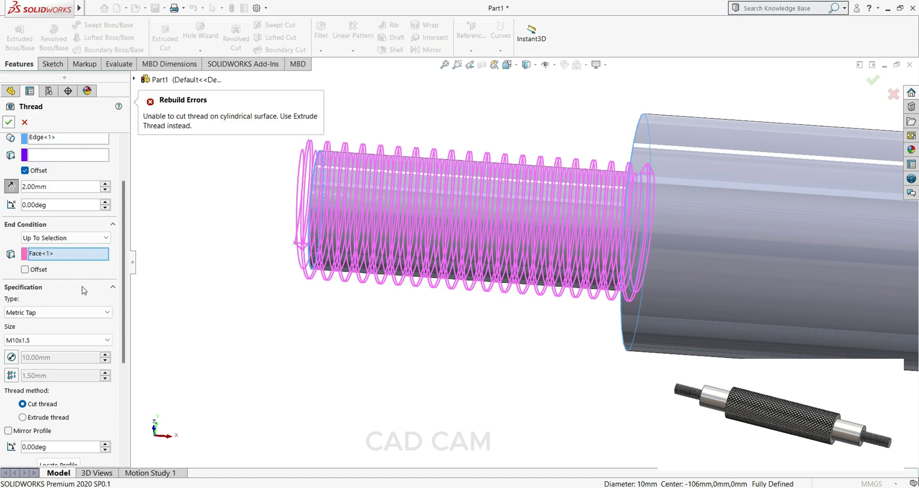
click(74, 314)
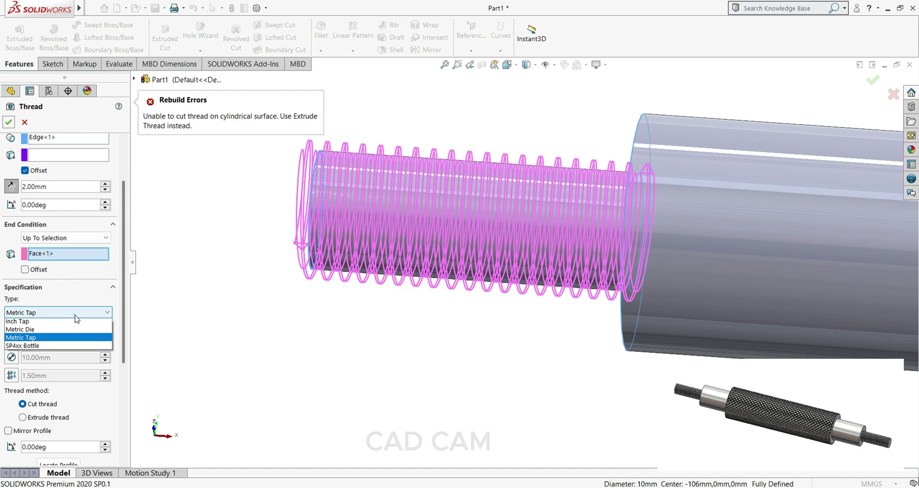
click(36, 339)
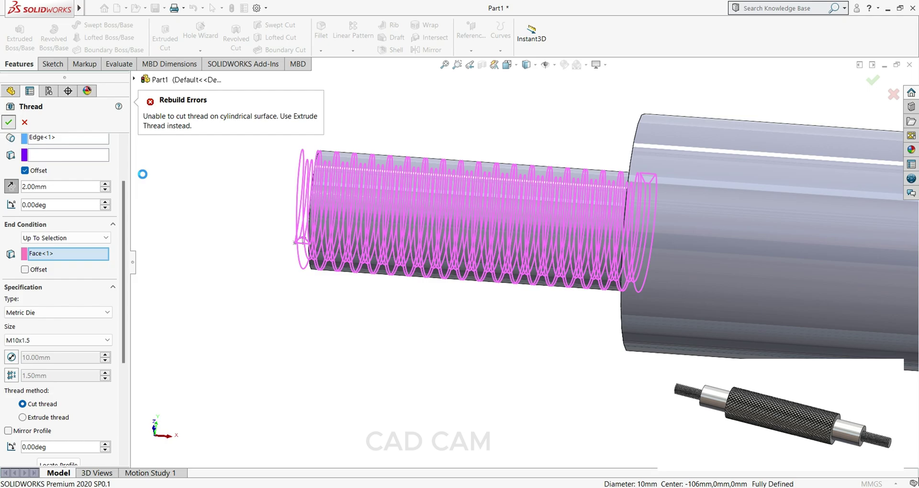
scroll(503, 287, up, 3)
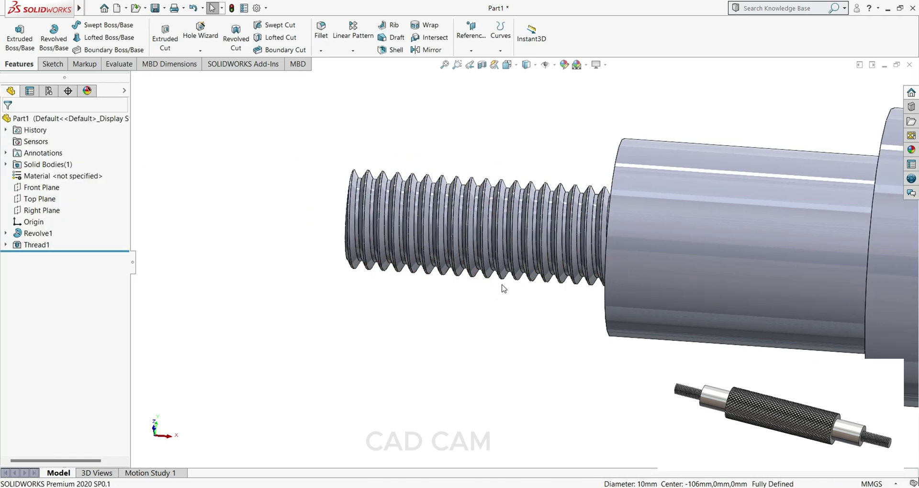
middle_drag(521, 346, 545, 345)
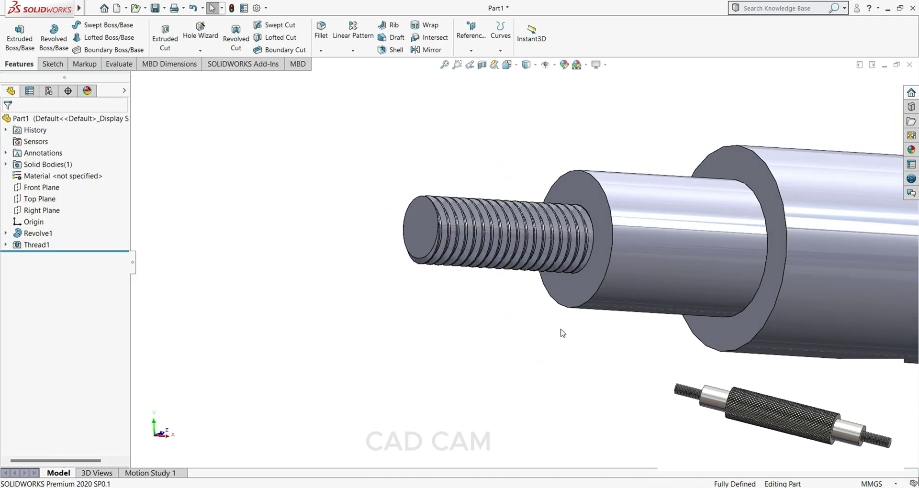
scroll(775, 349, up, 5)
middle_drag(827, 322, 613, 301)
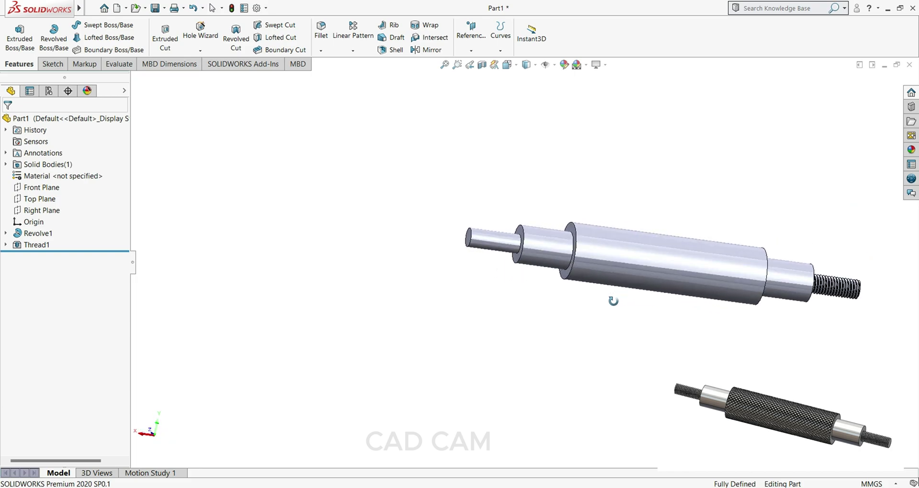
scroll(492, 240, down, 5)
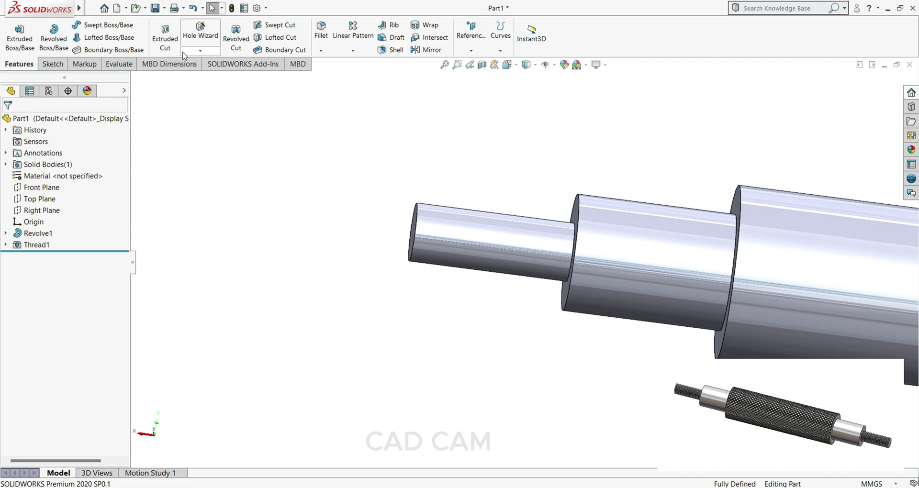
Step: Thread the other narrow end up to its shoulder edge with a 2.00 mm offset
click(416, 226)
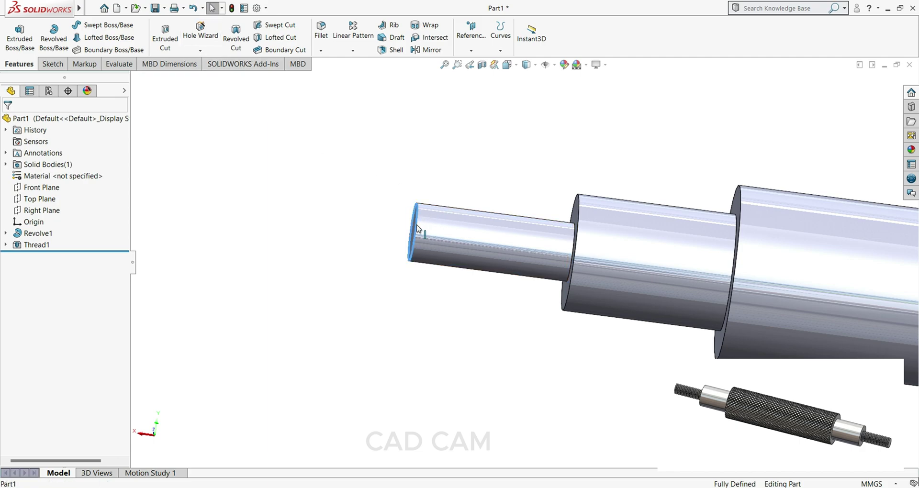
click(197, 51)
click(209, 86)
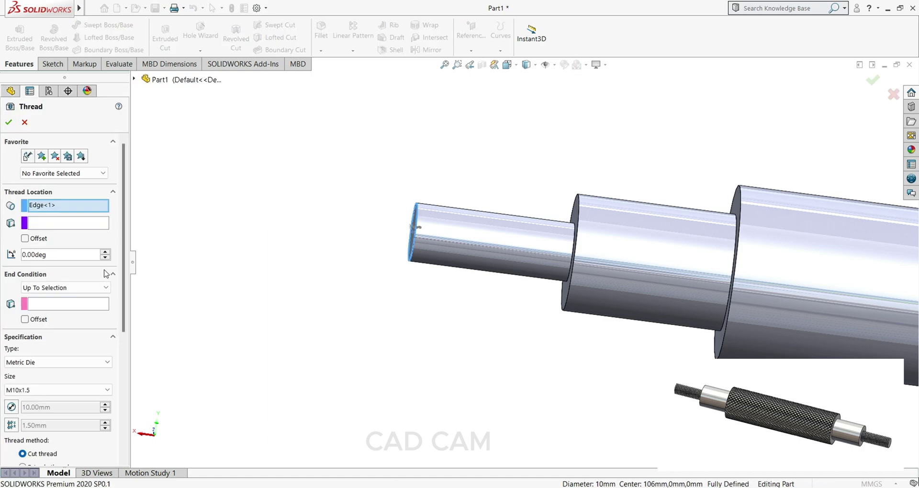
middle_drag(367, 303, 389, 312)
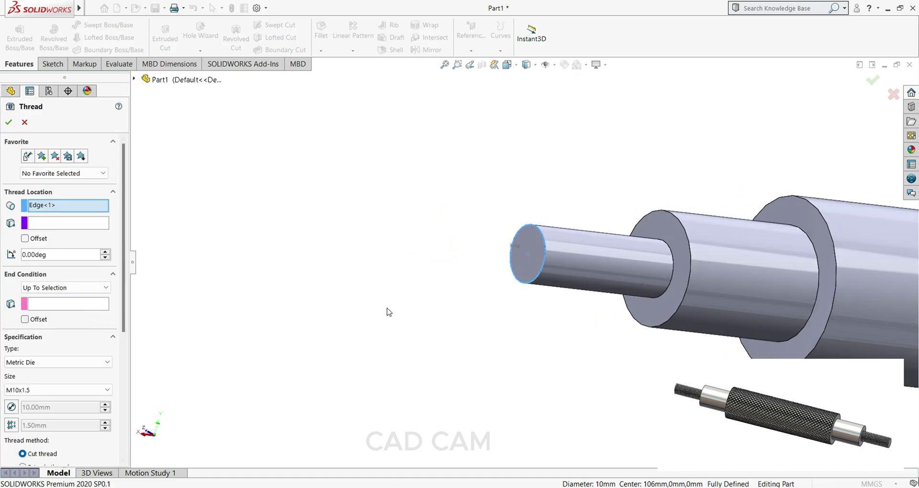
click(73, 304)
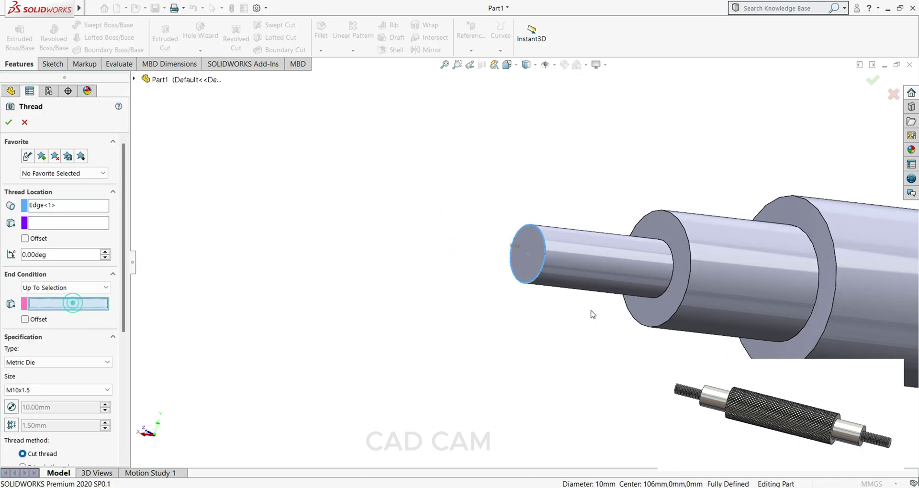
click(670, 280)
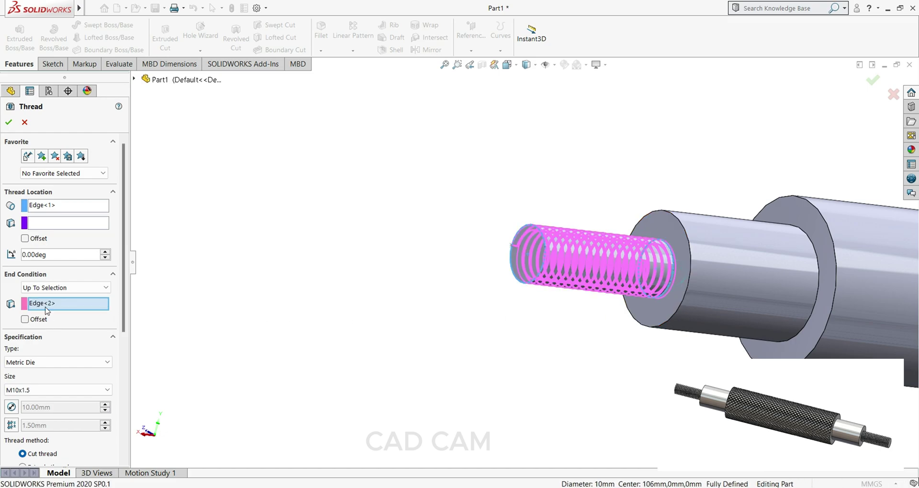
click(25, 238)
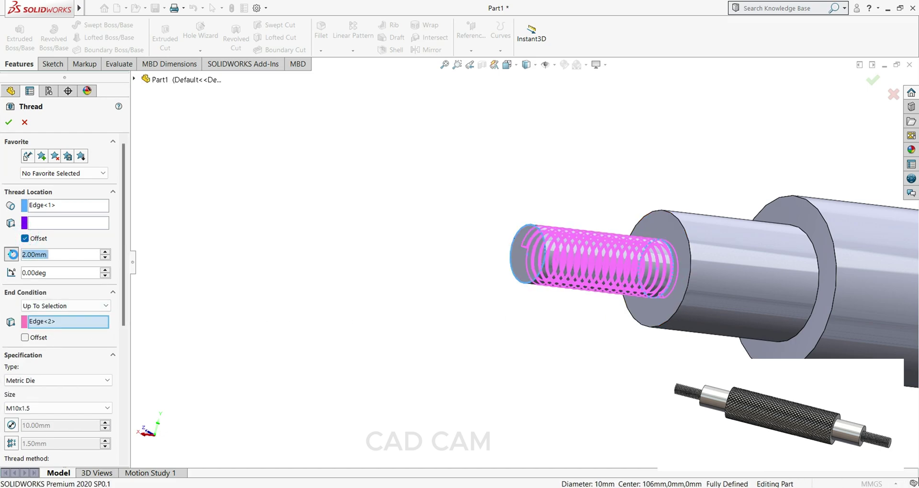
middle_drag(601, 334, 575, 323)
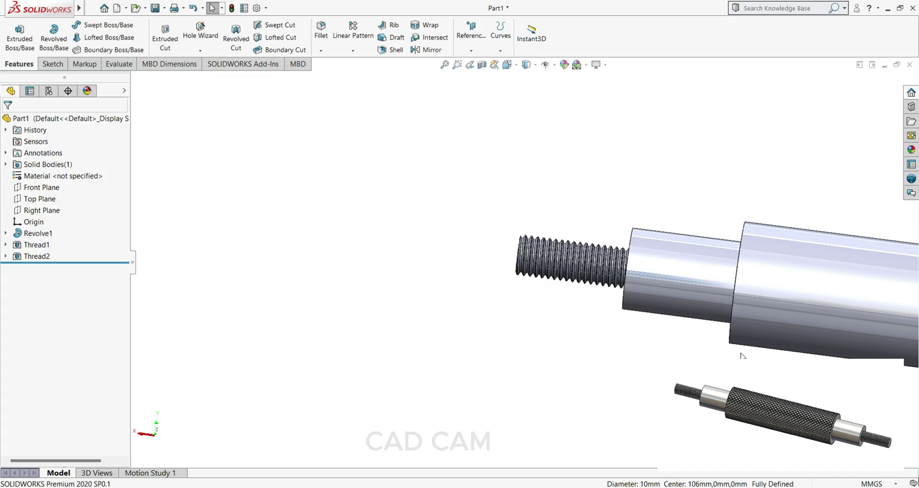
Step: Confirm the thread, then sketch on the large cylinder's ring end face converting its edges
key(ctrl+7)
middle_drag(605, 303, 589, 242)
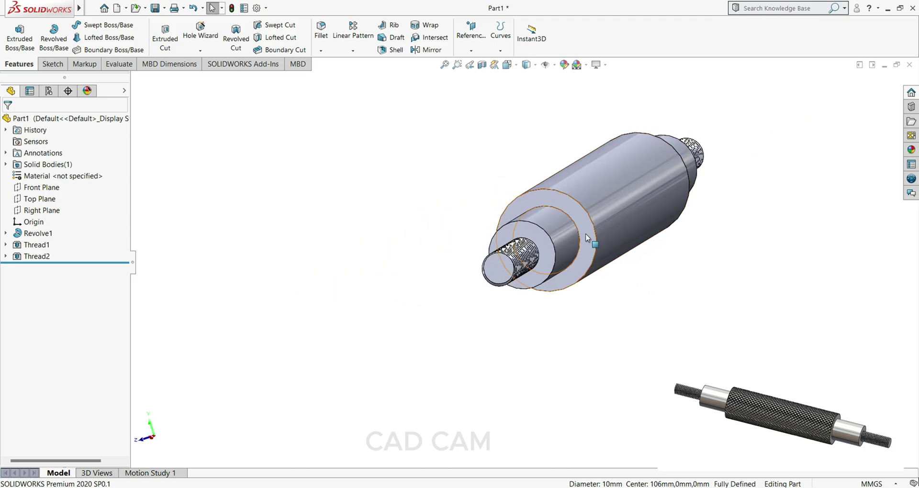
click(589, 240)
click(628, 206)
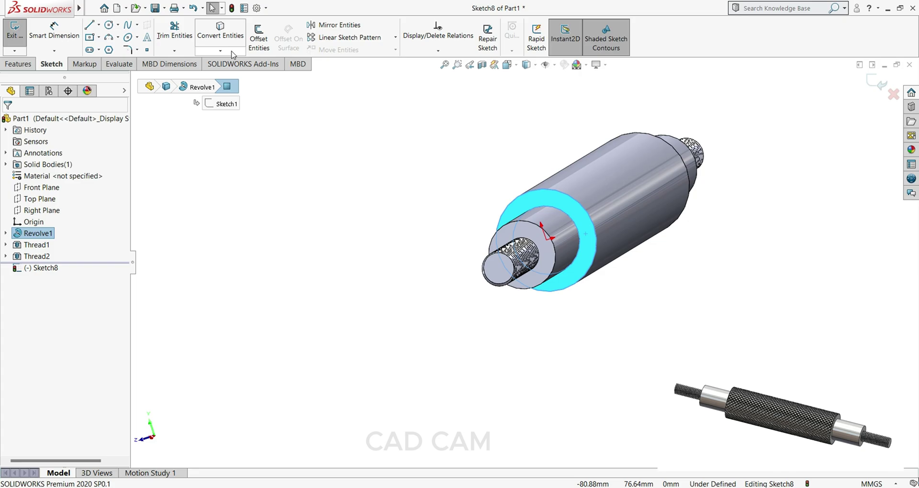
click(221, 31)
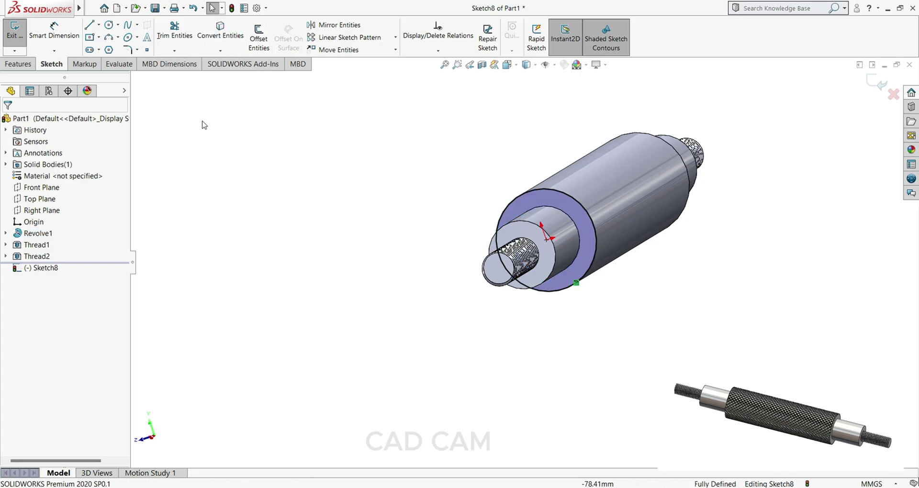
click(18, 64)
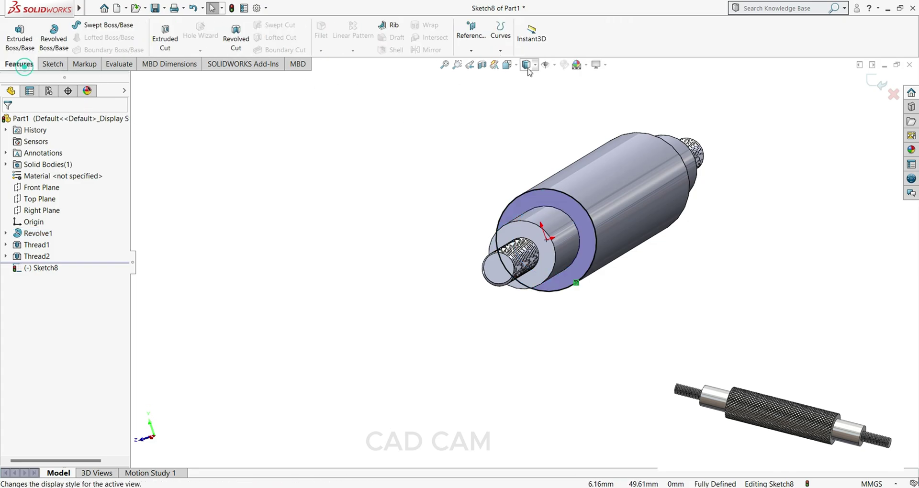
Step: Create a helix on the converted circle: 104 mm pitch, 1 revolution, reversed, 0° start angle
click(502, 47)
click(529, 75)
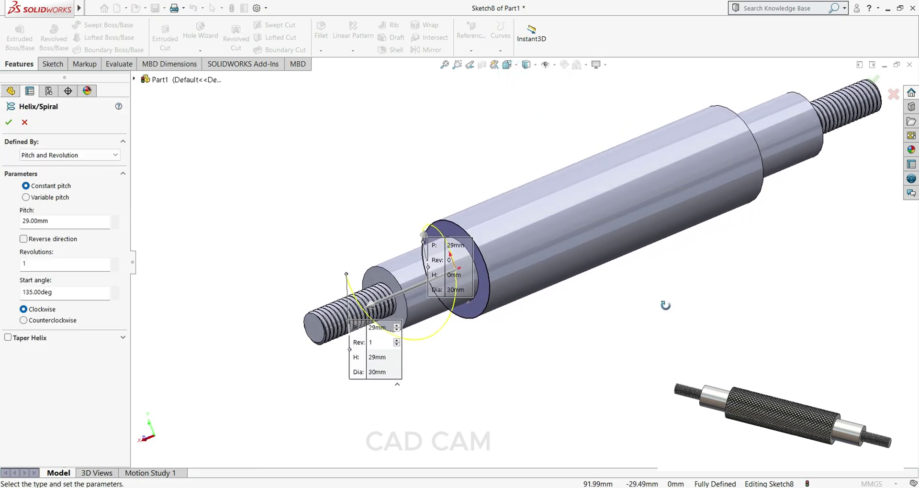
double_click(47, 219)
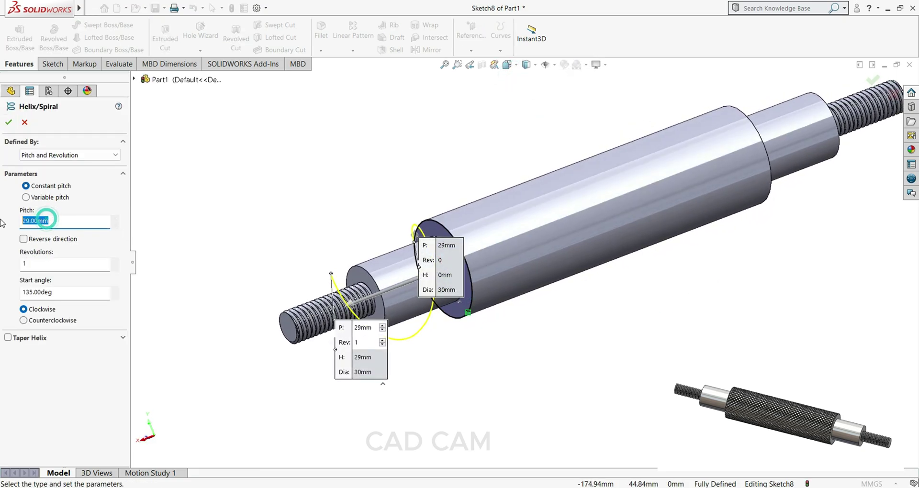
key(Return)
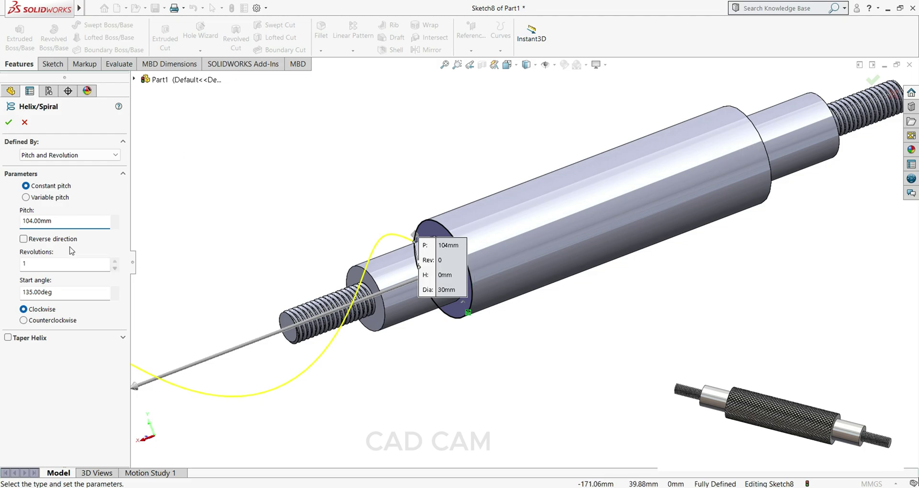
click(23, 239)
middle_drag(565, 297, 372, 320)
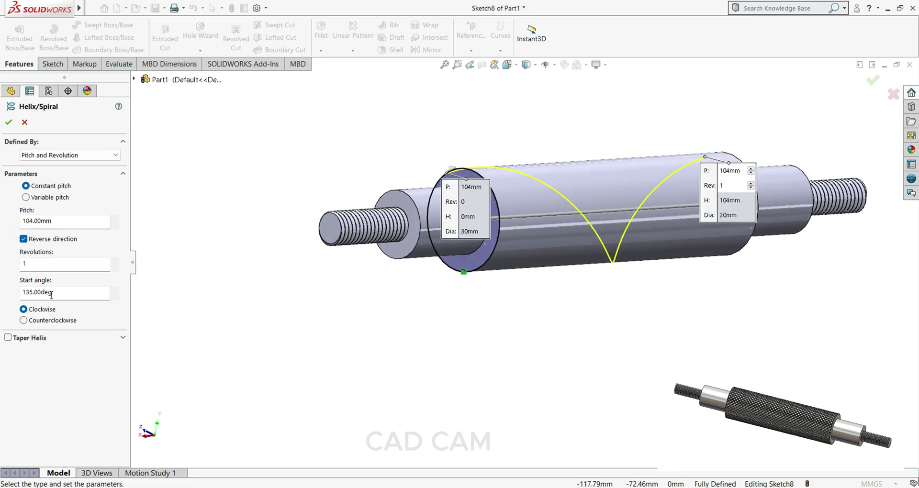
drag(45, 294, 16, 304)
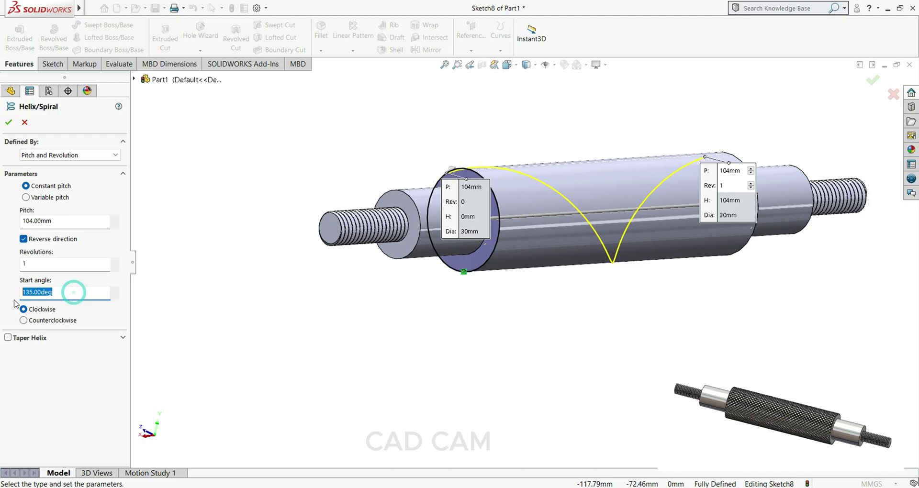
text(0)
key(Return)
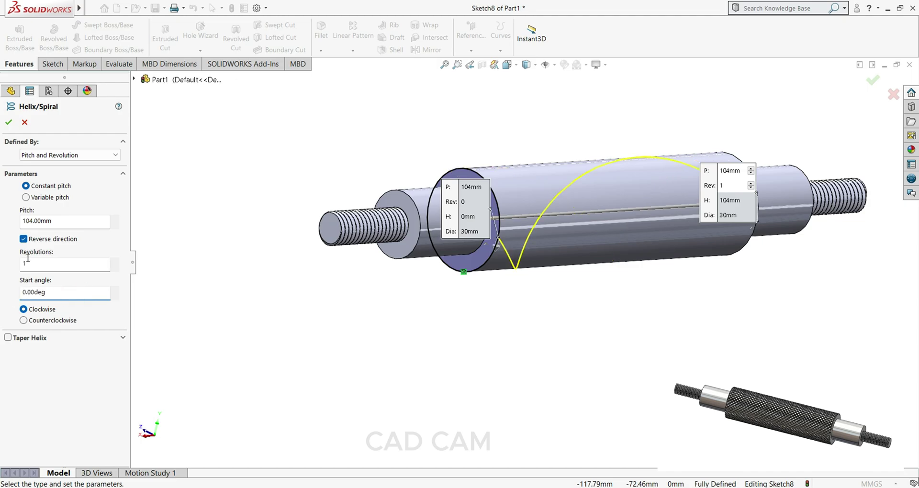
Step: Accept the helix and draw a three-sided polygon on the ring face at the helix start
click(9, 122)
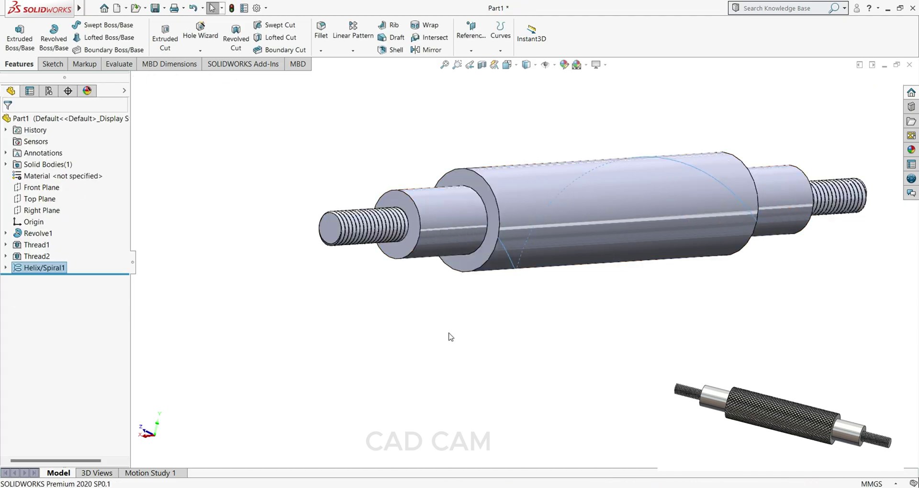
scroll(509, 237, down, 3)
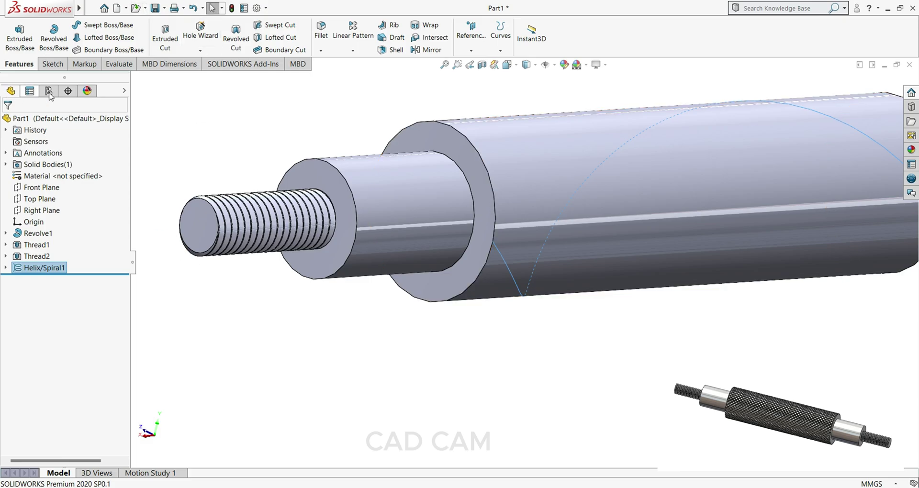
click(479, 197)
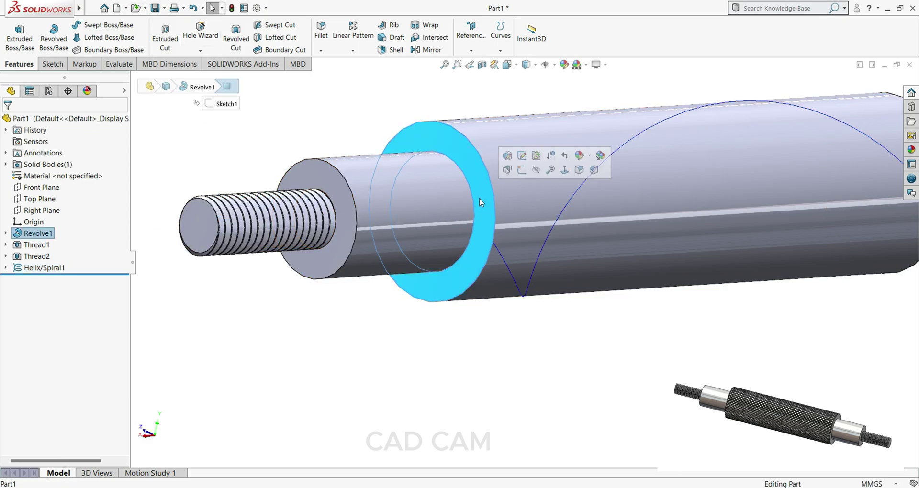
click(522, 170)
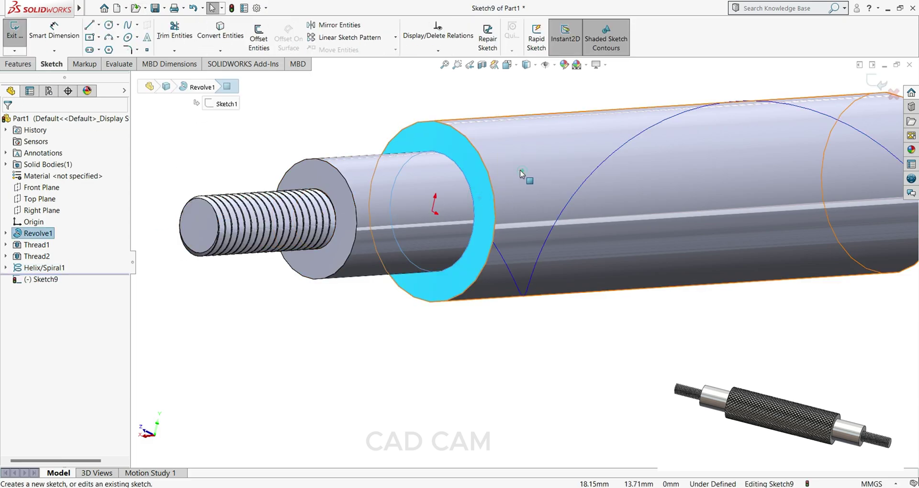
click(110, 50)
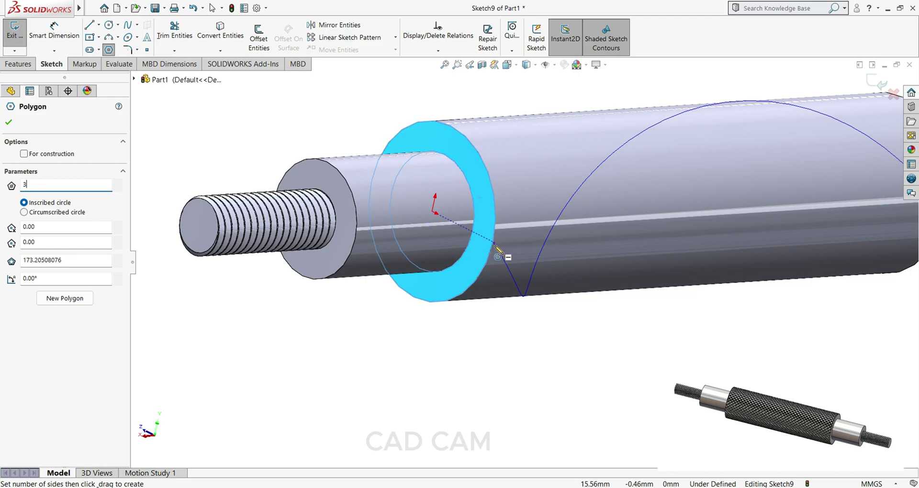
drag(490, 244, 495, 263)
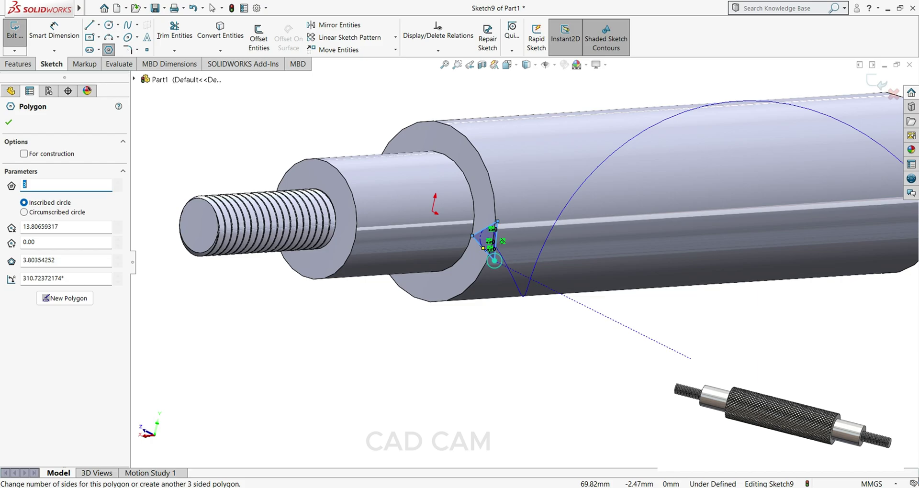
key(Escape)
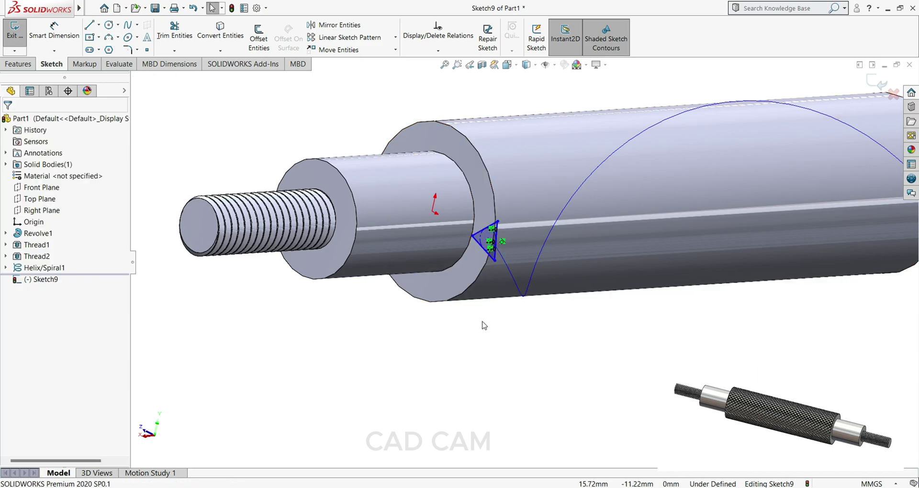
key(space)
Step: Make the triangle's tip level with the sketch origin with a Horizontal relation
click(297, 444)
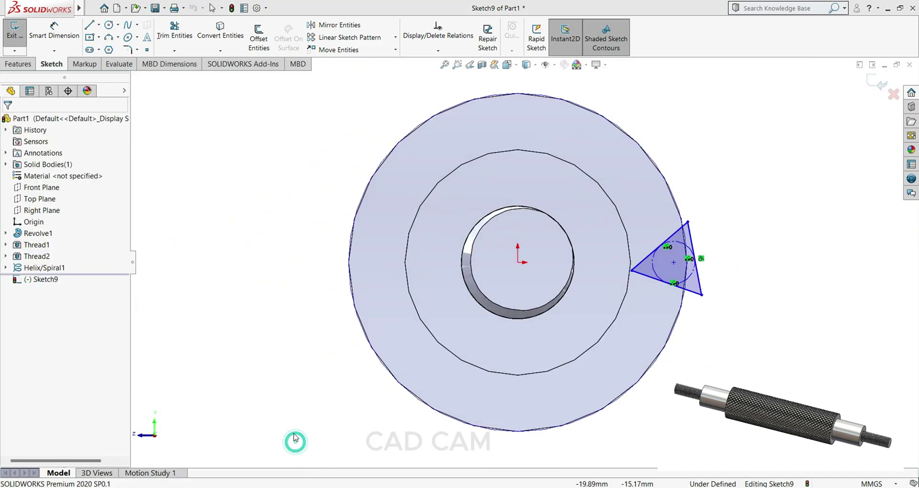
click(633, 270)
key(Escape)
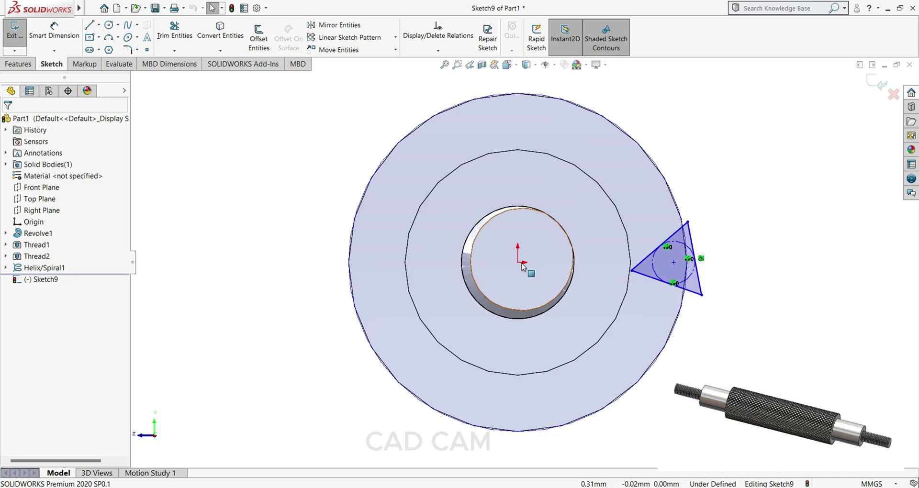
click(518, 261)
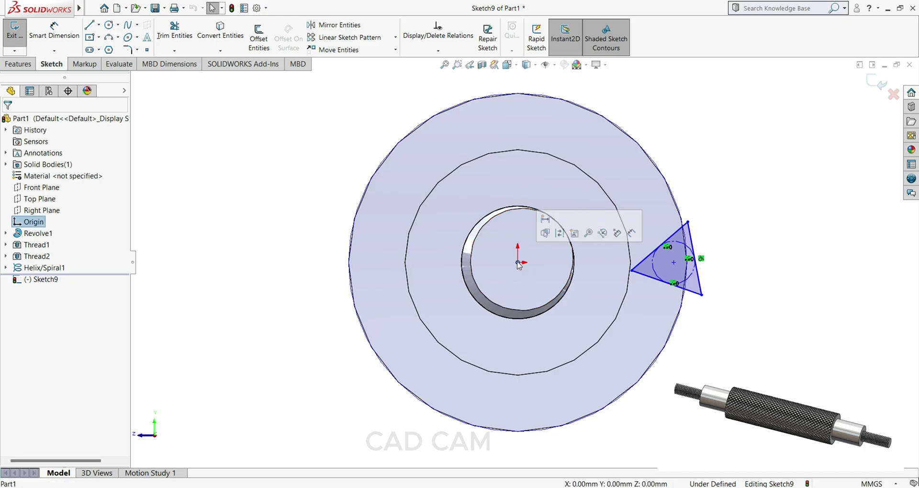
ctrl+click(631, 271)
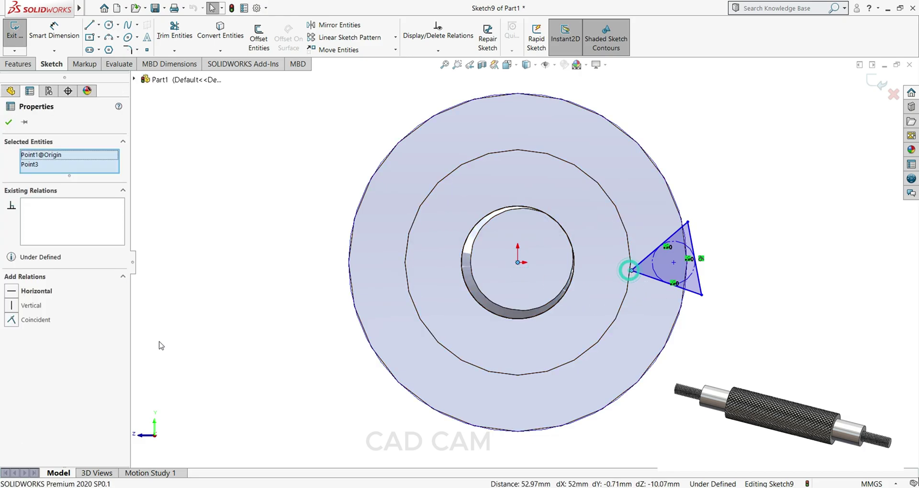
click(12, 291)
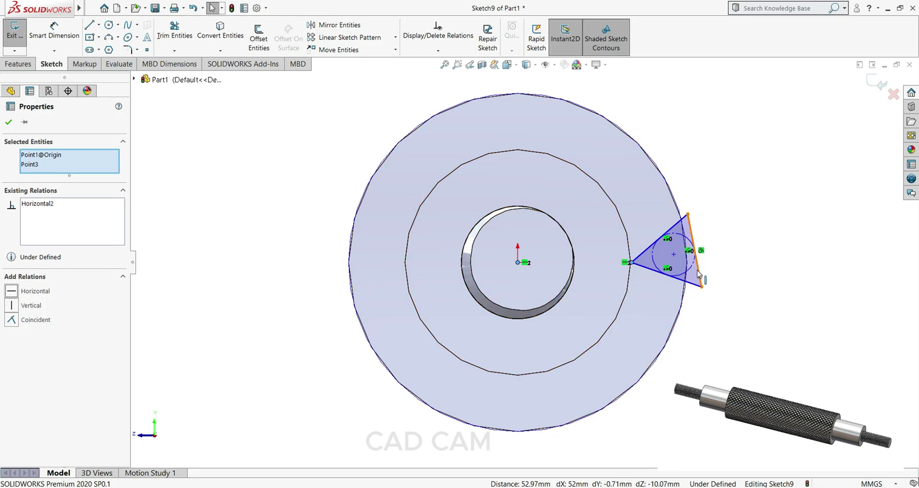
Step: Make the triangle's right edge vertical
click(699, 273)
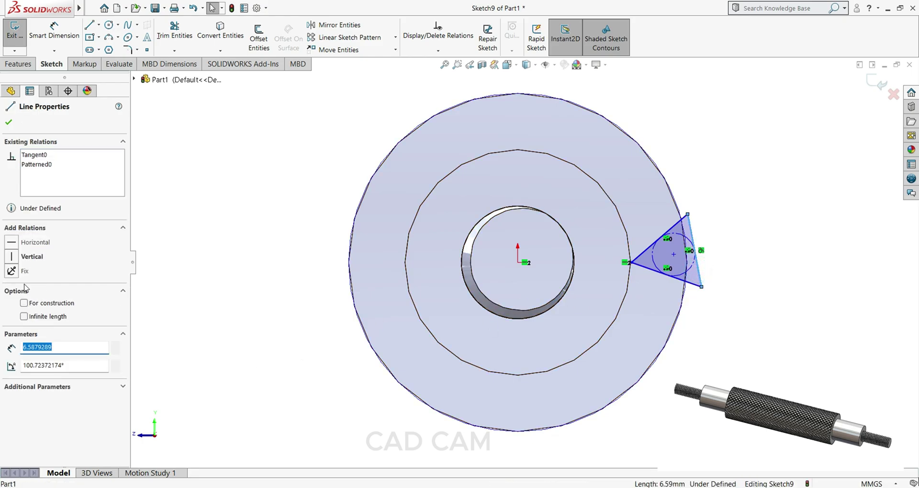
click(12, 257)
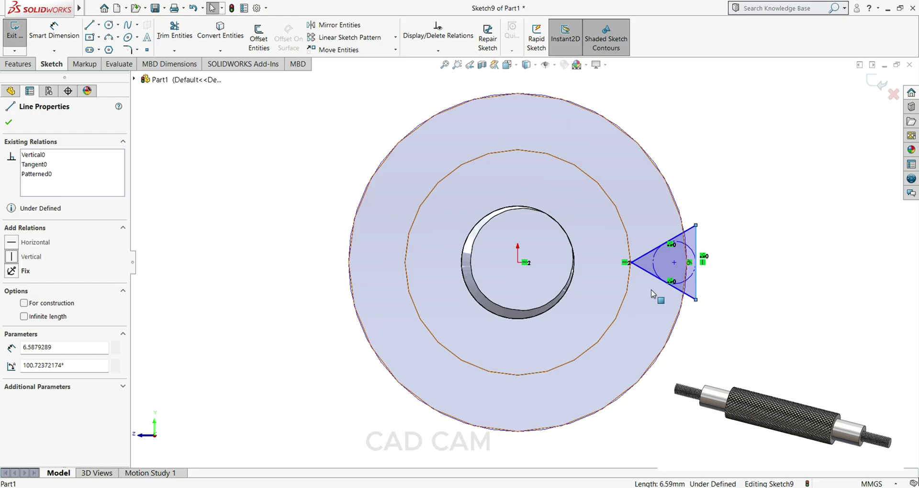
click(8, 122)
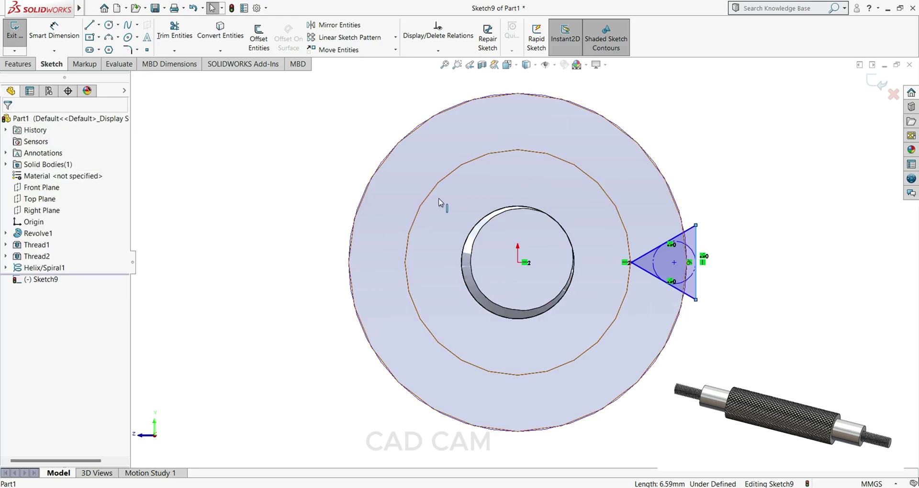
drag(667, 264, 680, 263)
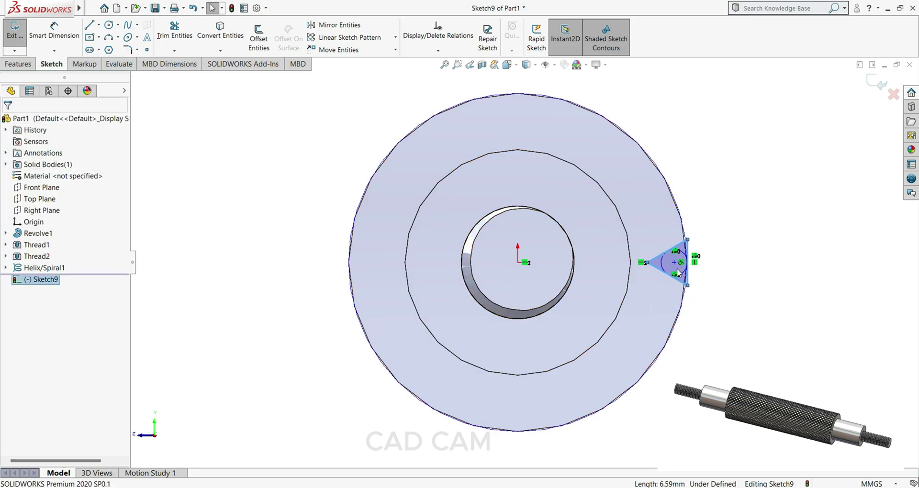
click(8, 122)
Step: Dimension the triangle's tip-to-edge width as 1 mm
click(28, 64)
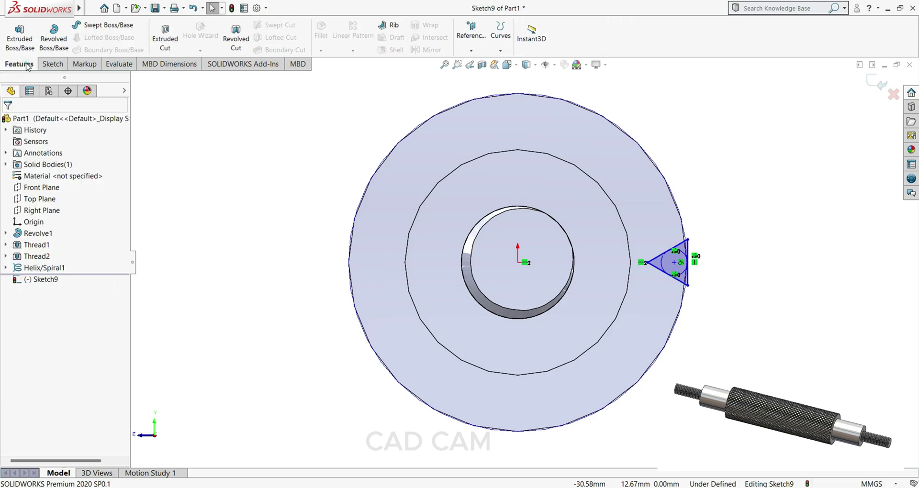
click(48, 66)
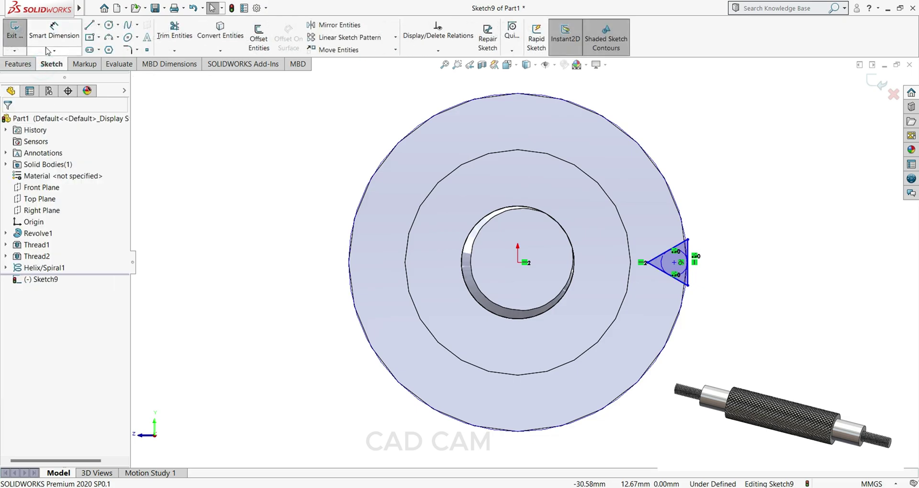
click(46, 35)
scroll(714, 281, down, 3)
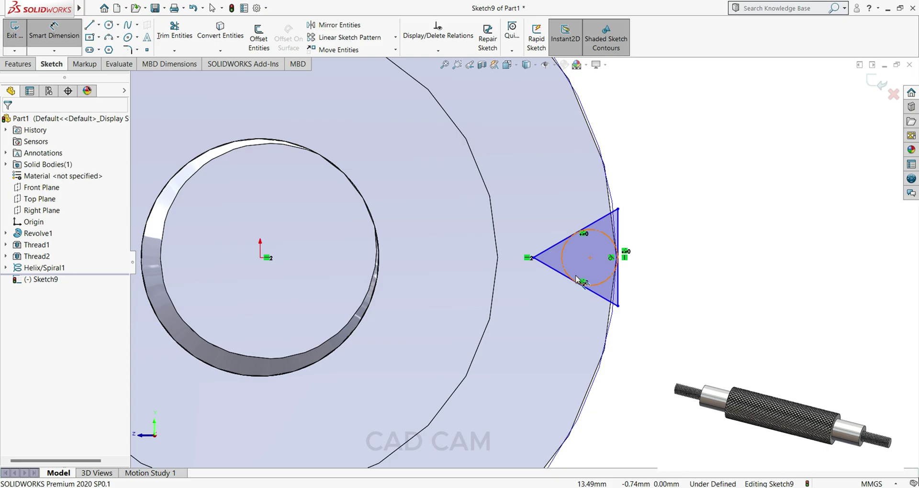
click(533, 258)
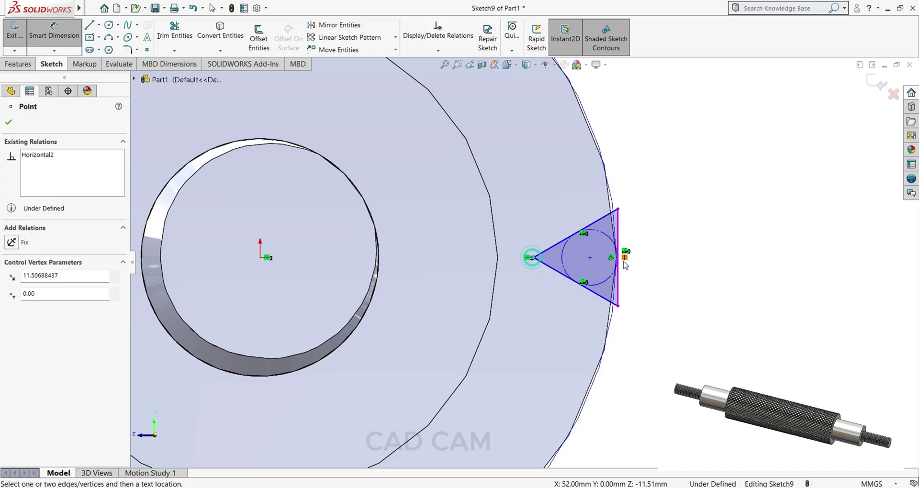
click(618, 283)
click(573, 333)
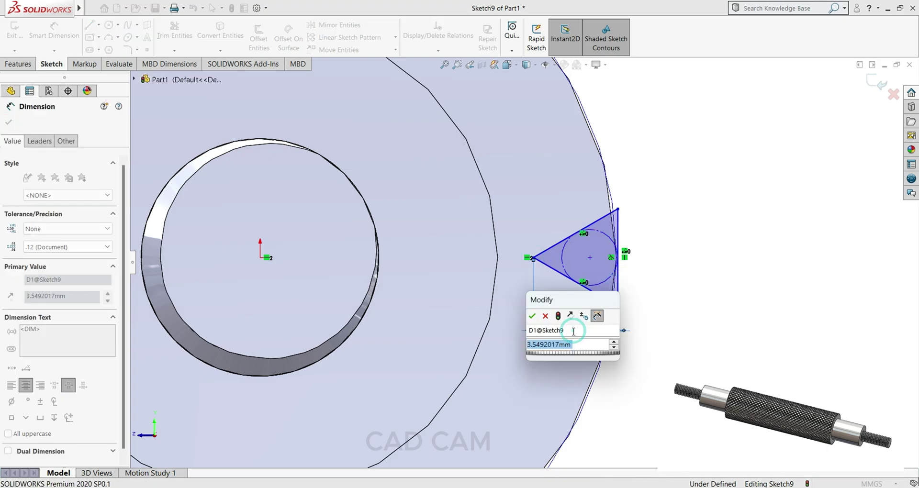
text(1)
key(Return)
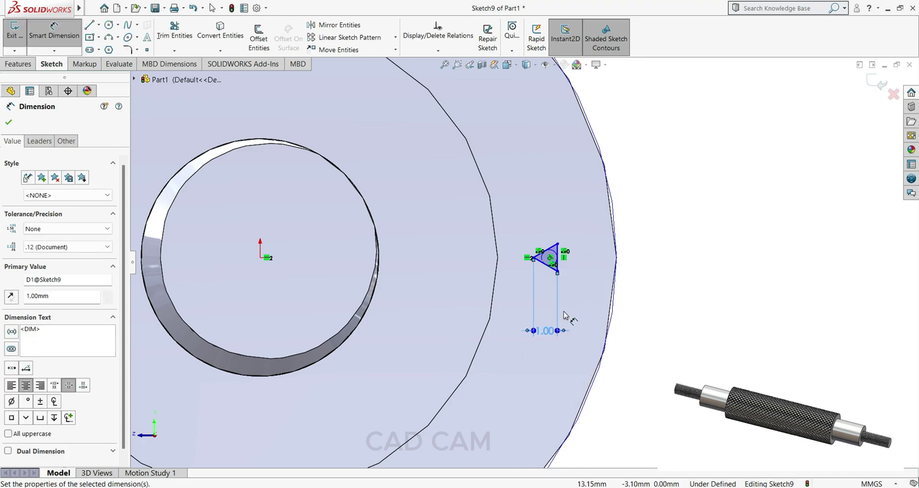
Step: Move the triangle's tip out onto the shaft's outer edge
click(261, 257)
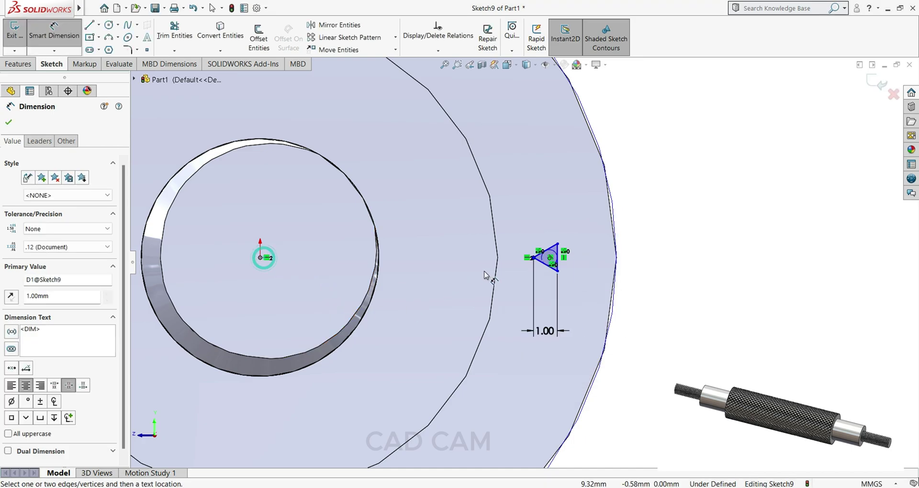
click(533, 258)
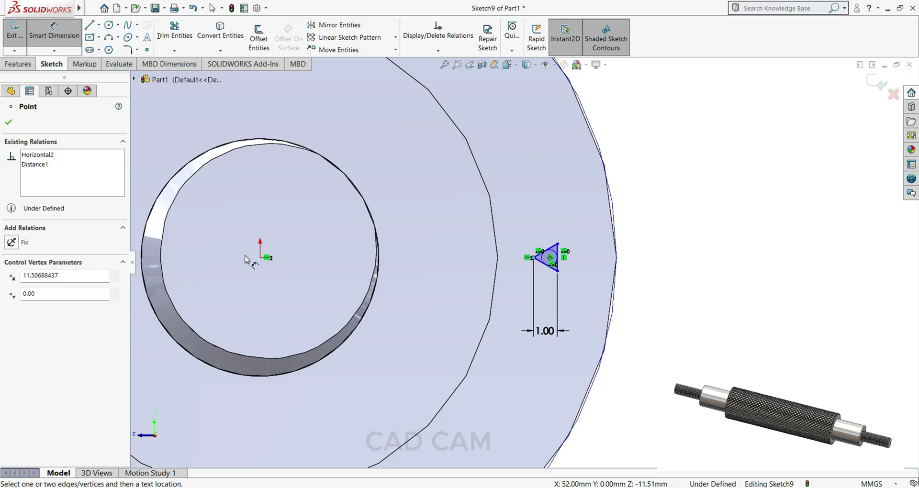
click(8, 122)
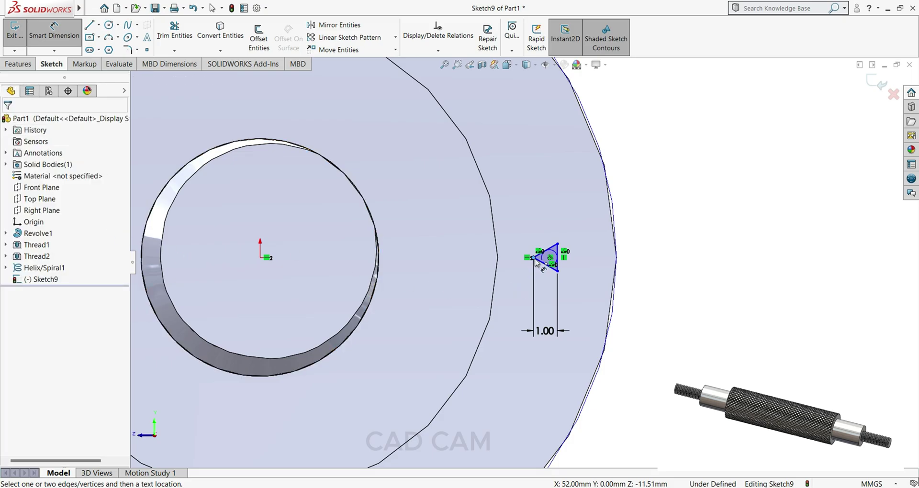
scroll(535, 261, down, 2)
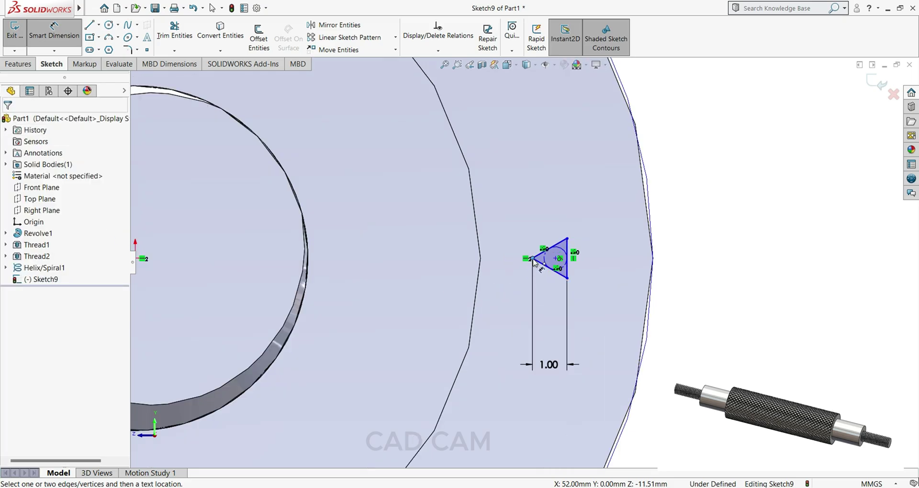
click(535, 261)
click(536, 262)
click(566, 260)
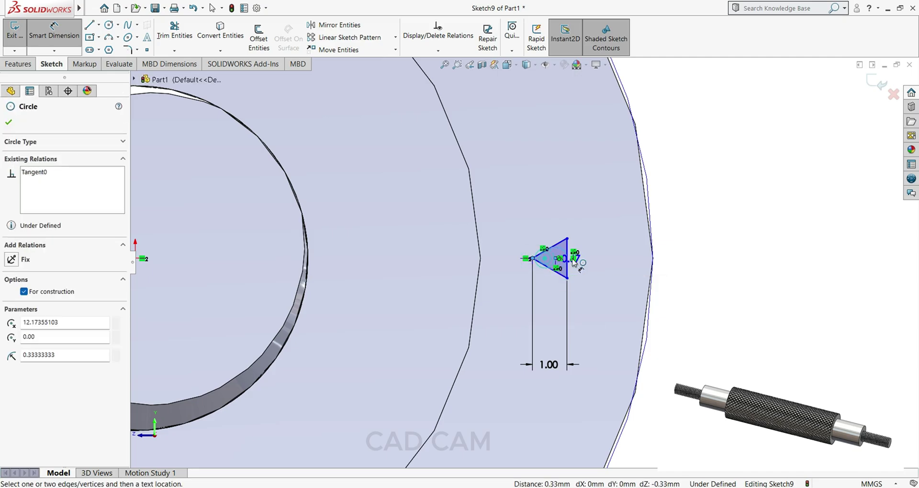
key(Escape)
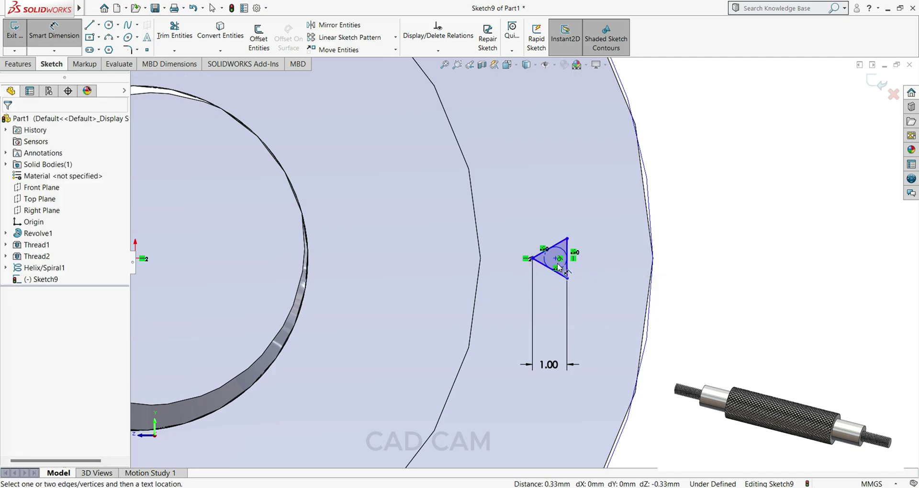
key(Escape)
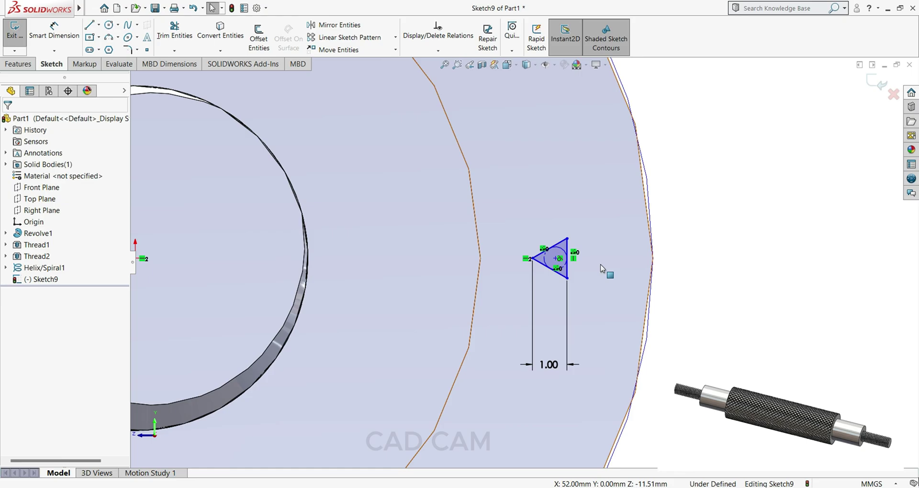
drag(531, 259, 653, 258)
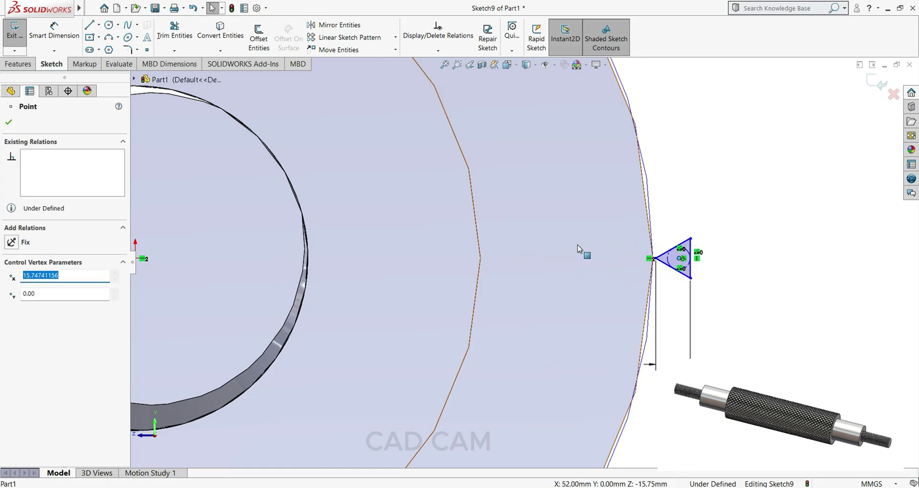
scroll(578, 249, up, 2)
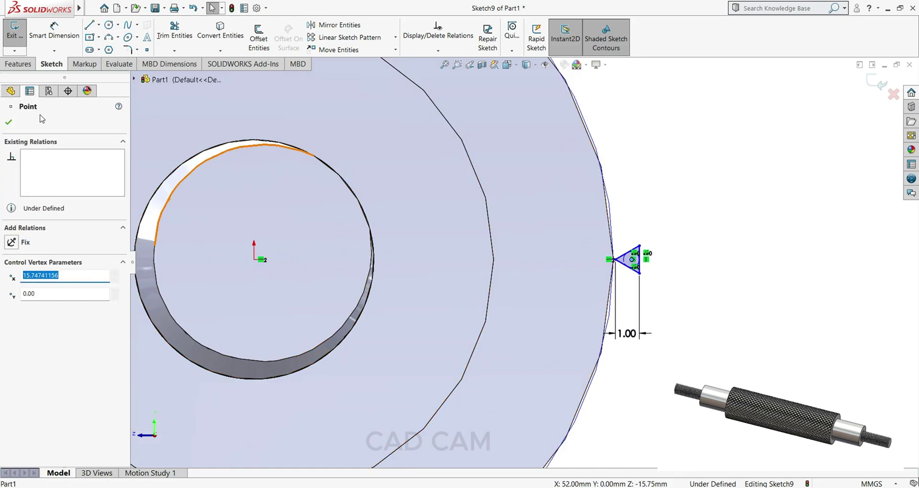
click(8, 122)
Step: Dimension the origin-to-tip distance as 14 mm
click(70, 25)
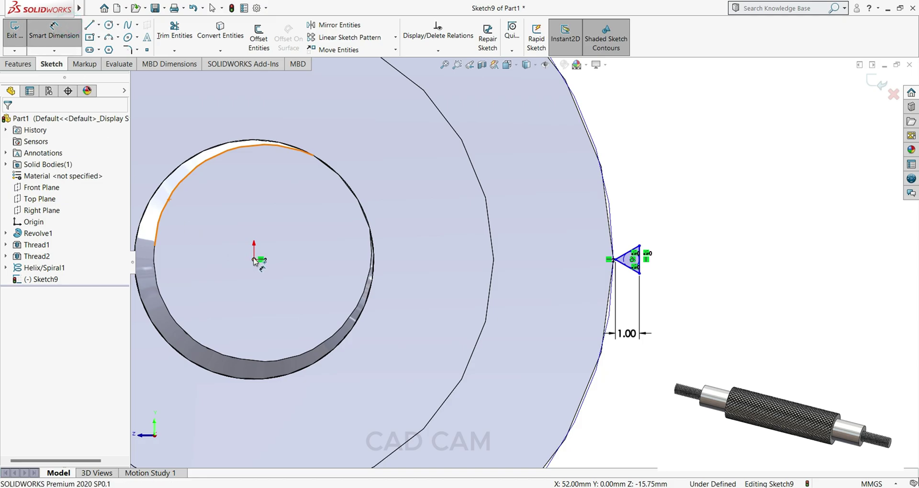
click(254, 260)
click(615, 260)
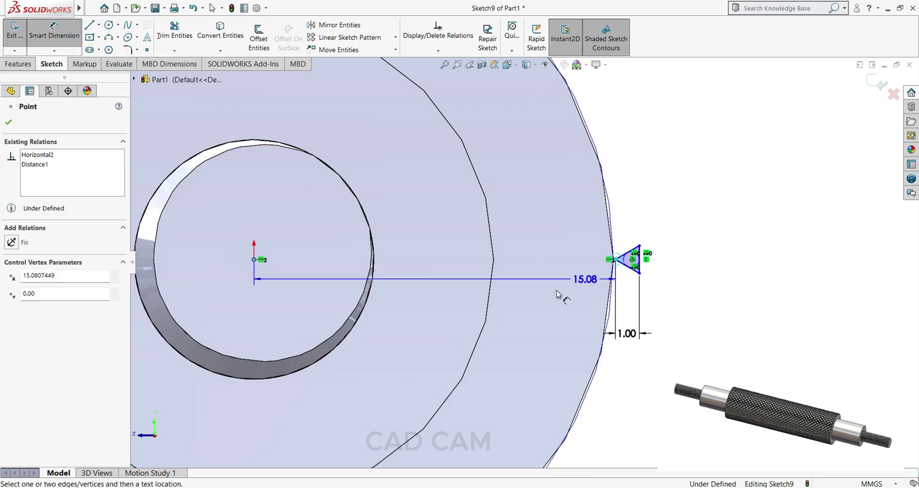
click(543, 291)
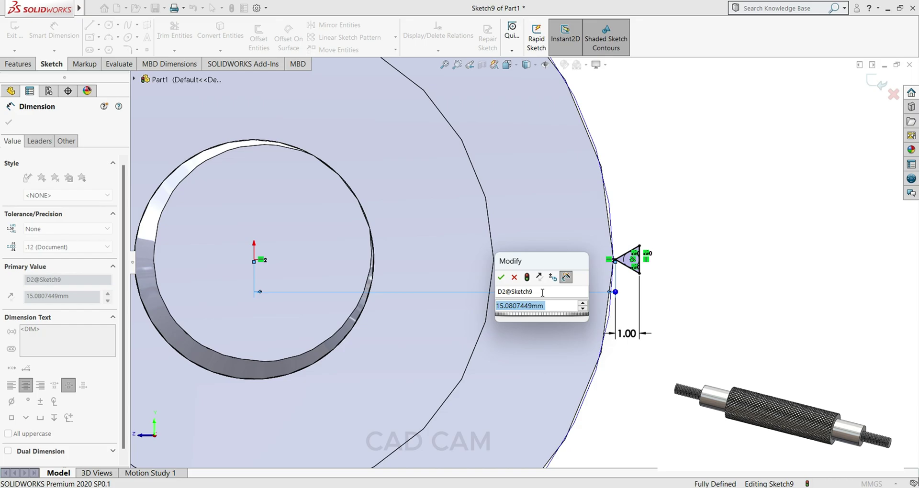
text(14)
key(Return)
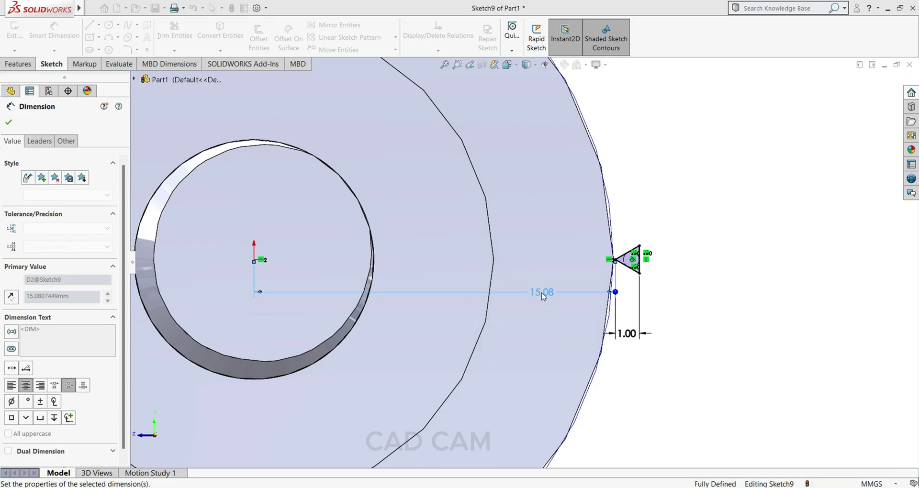
click(9, 123)
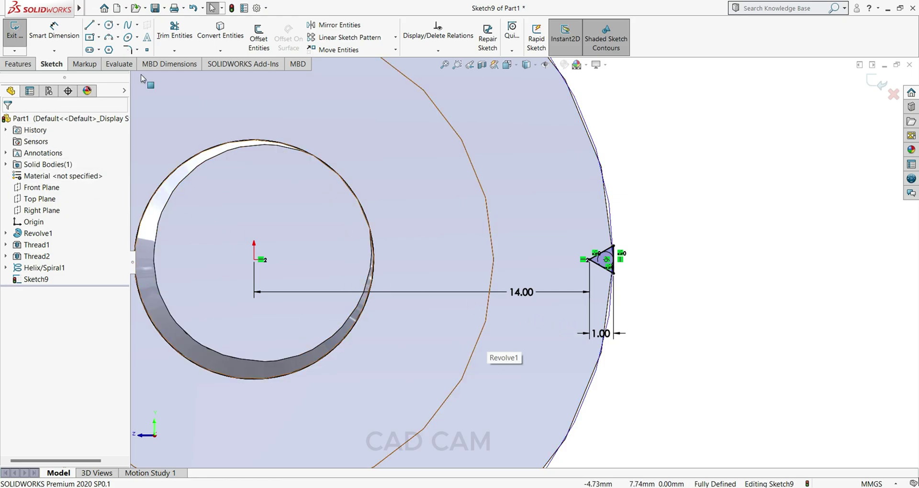
Step: Exit Sketch9 and sweep-cut the triangle along Helix/Spiral1, then inspect the groove
click(880, 84)
mouse_move(517, 261)
middle_down()
mouse_move(493, 248)
mouse_move(487, 263)
middle_up()
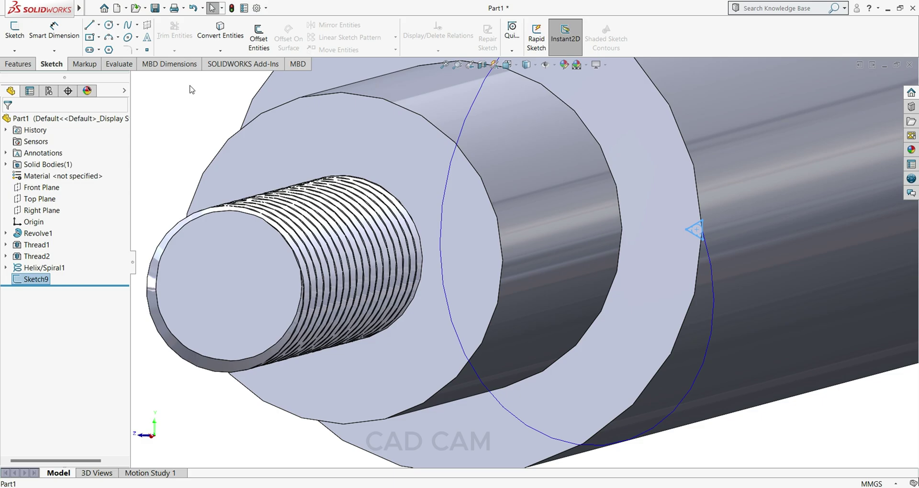
click(18, 64)
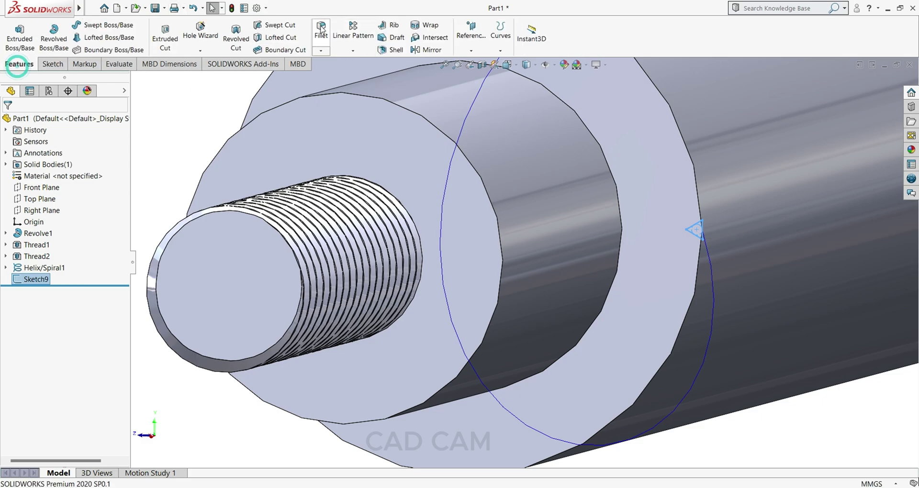
click(261, 25)
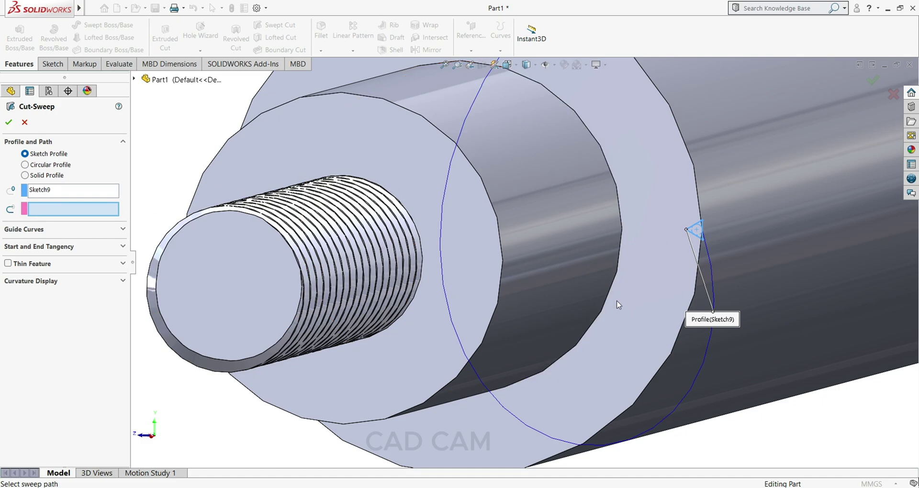
click(460, 135)
scroll(669, 298, up, 2)
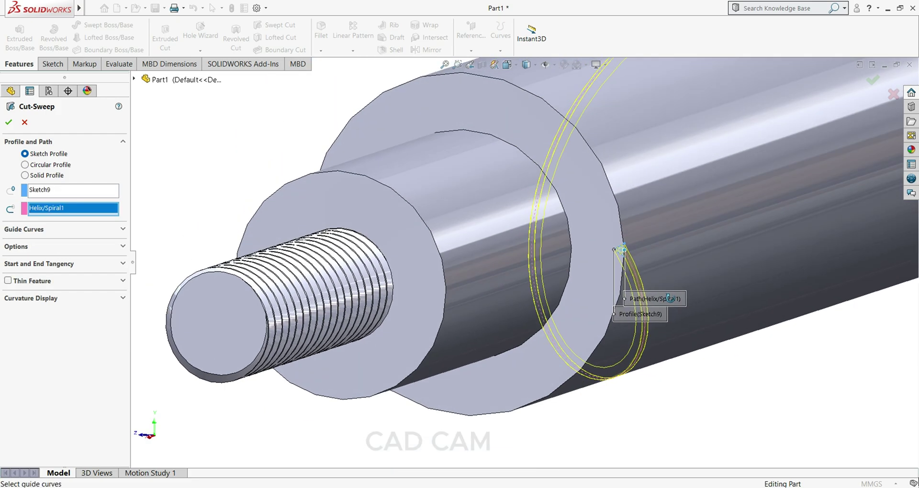
scroll(669, 298, down, 4)
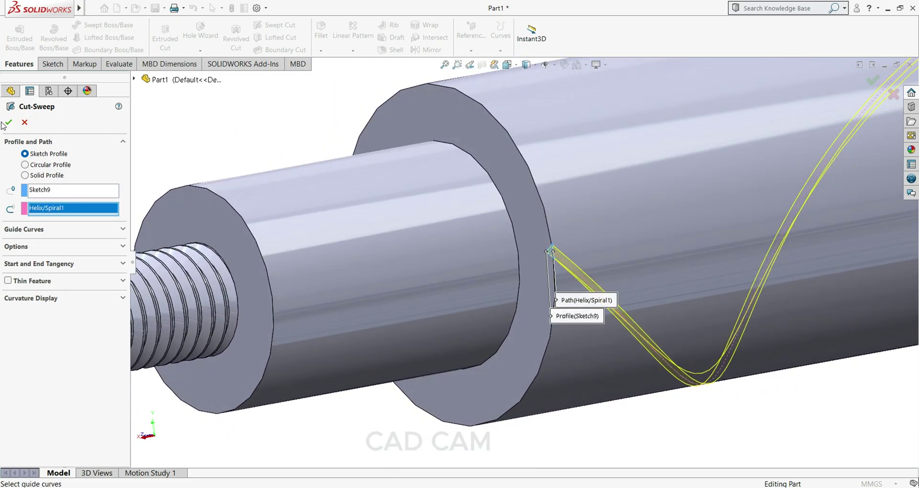
click(7, 123)
middle_drag(392, 252, 587, 252)
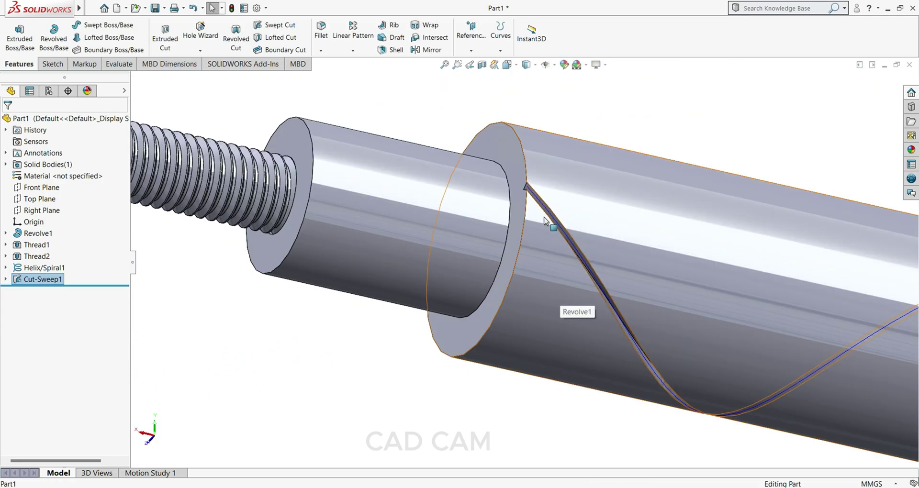
scroll(544, 220, down, 5)
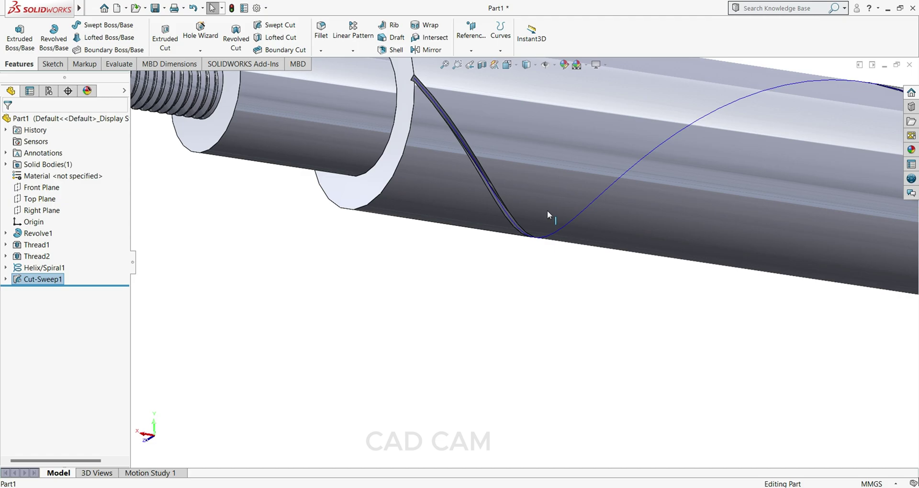
scroll(547, 215, up, 5)
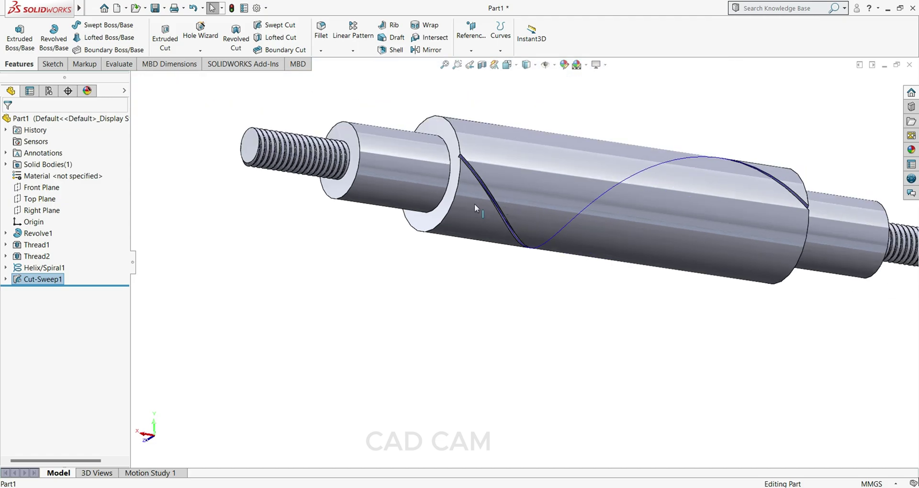
Step: Circular-pattern Cut-Sweep1 32 times over 360° about the shoulder's circular edge
click(353, 50)
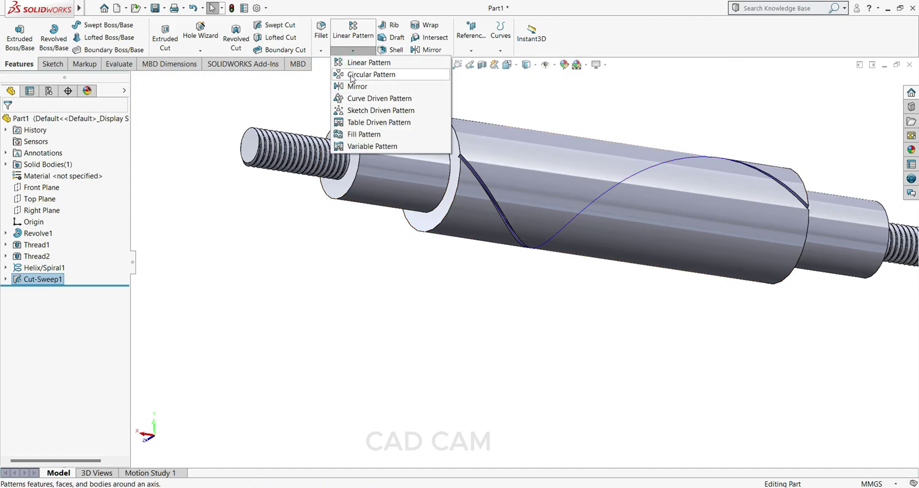
click(352, 76)
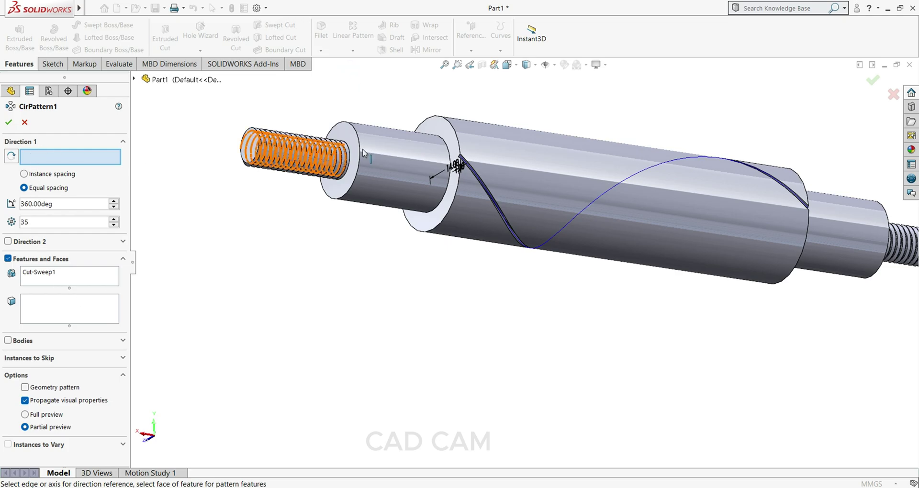
click(458, 151)
middle_drag(473, 234, 552, 330)
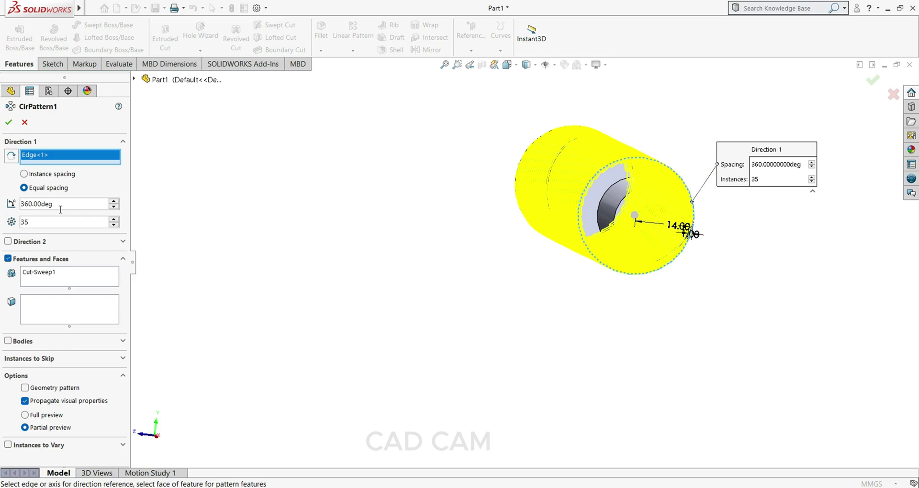
double_click(30, 222)
scroll(45, 228, down, 3)
click(8, 122)
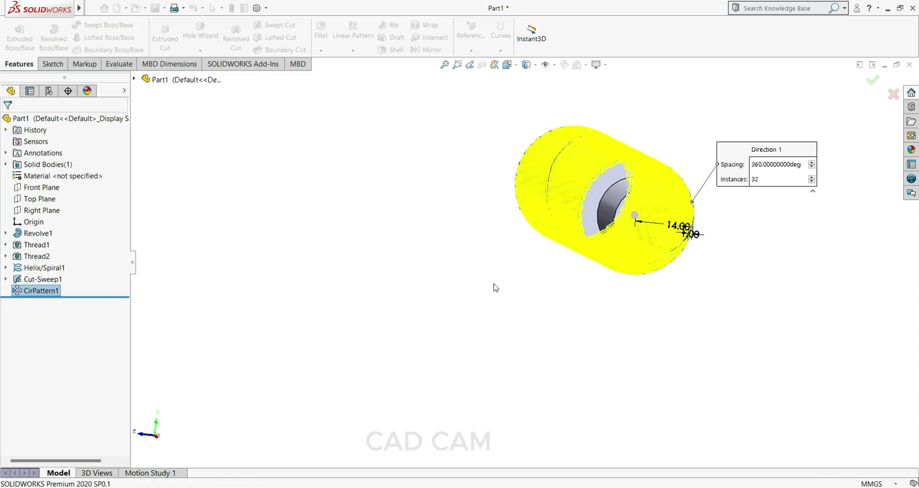
middle_drag(721, 239, 616, 301)
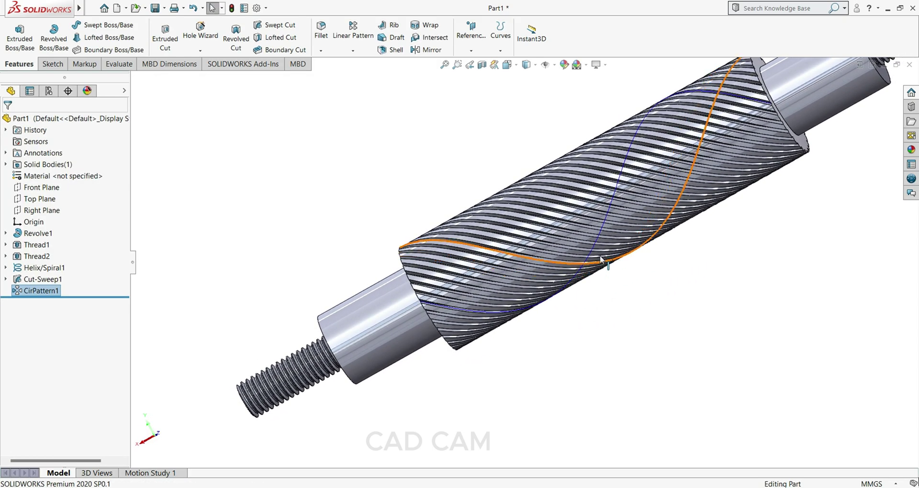
scroll(626, 266, down, 3)
middle_drag(683, 213, 590, 334)
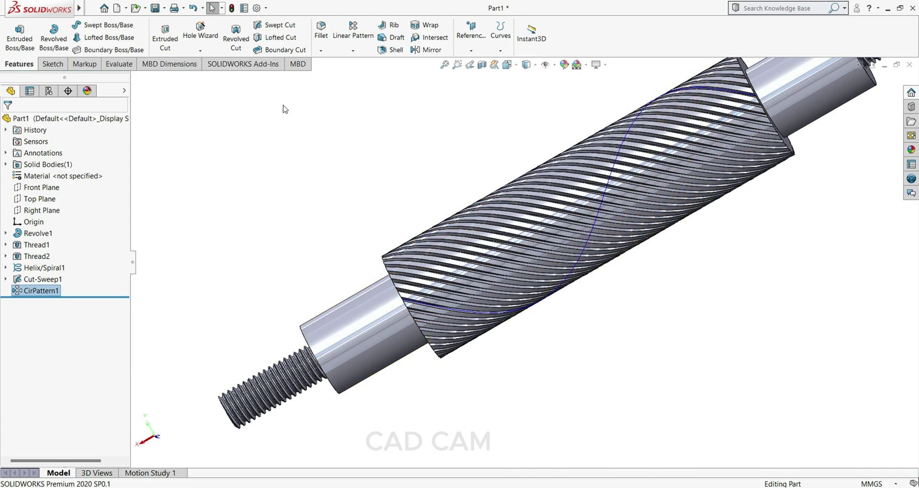
Step: Mirror CirPattern1 about the Right Plane
click(353, 51)
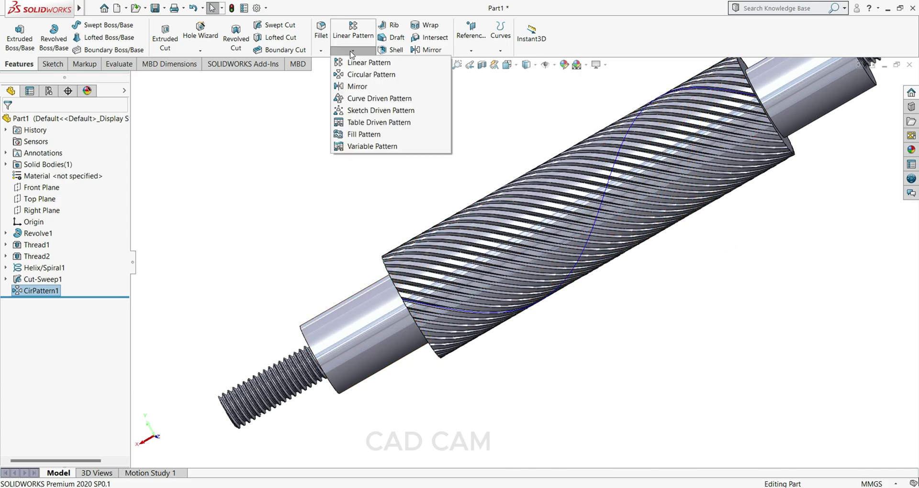
click(349, 85)
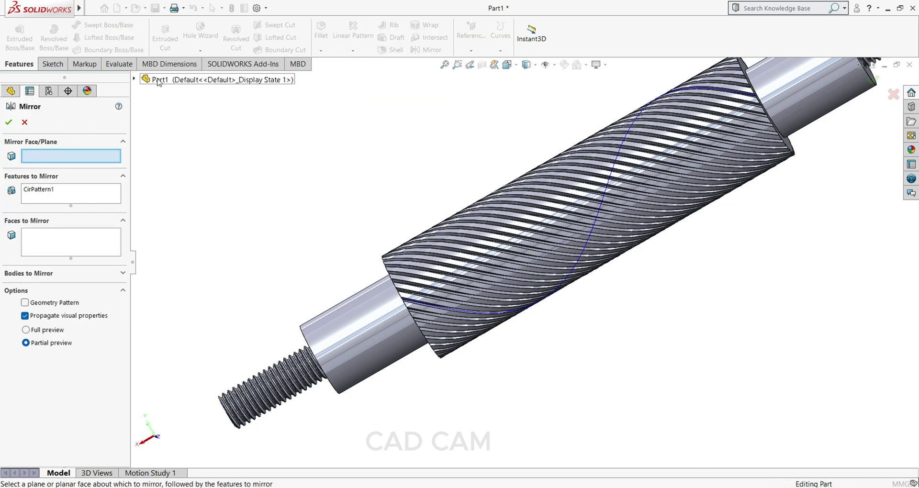
click(134, 78)
click(174, 172)
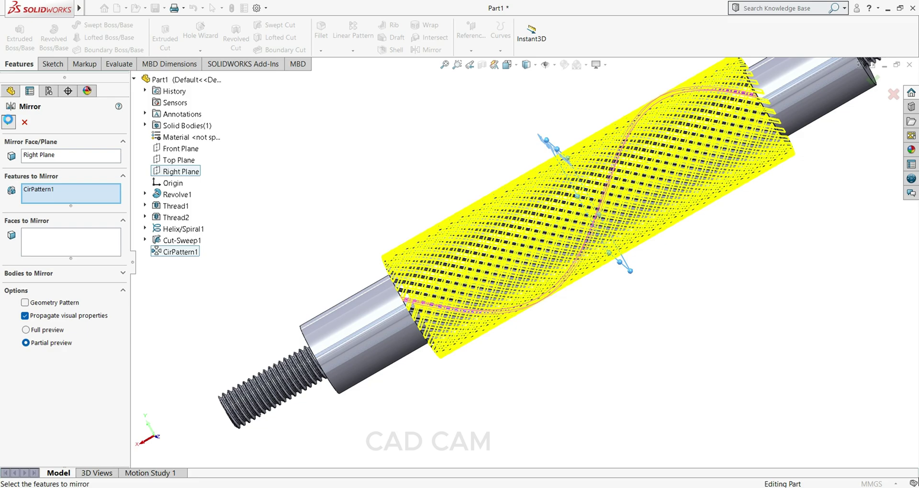
key(Return)
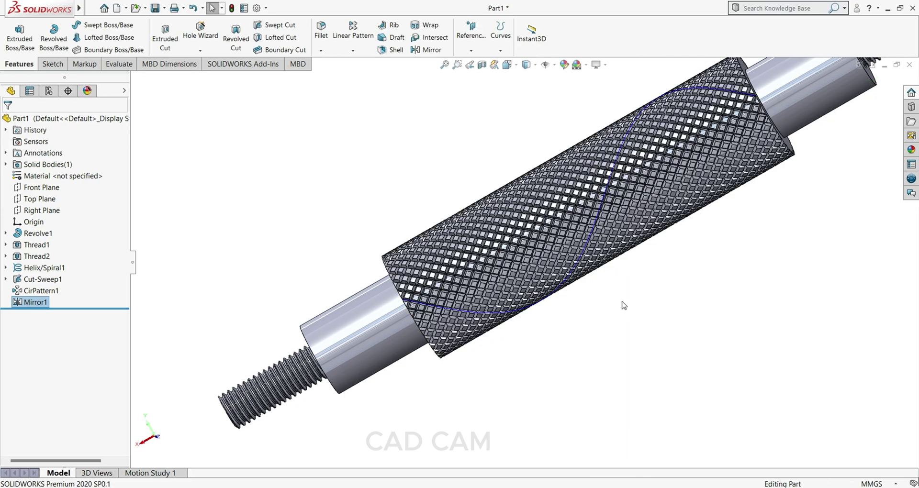
Step: Orbit and zoom to inspect the diamond knurl and the bored end
middle_drag(602, 247, 366, 226)
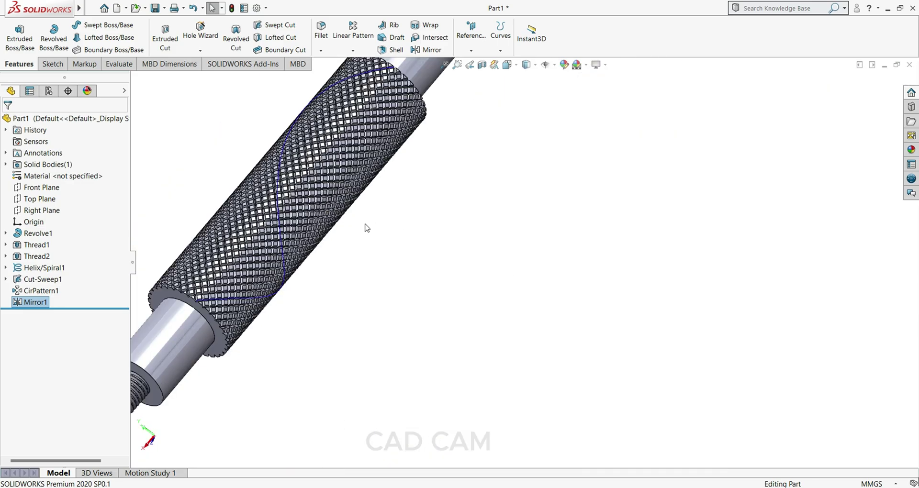
scroll(296, 241, down, 3)
scroll(296, 241, down, 5)
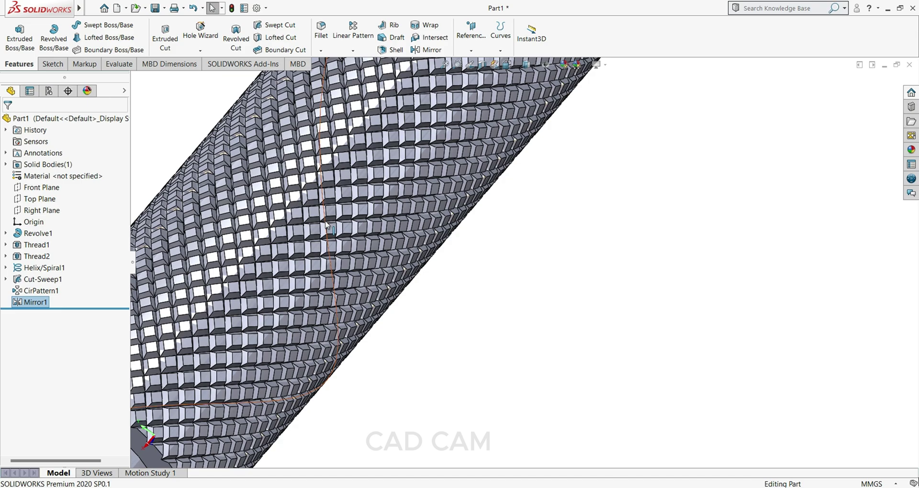
right_click(327, 222)
key(Escape)
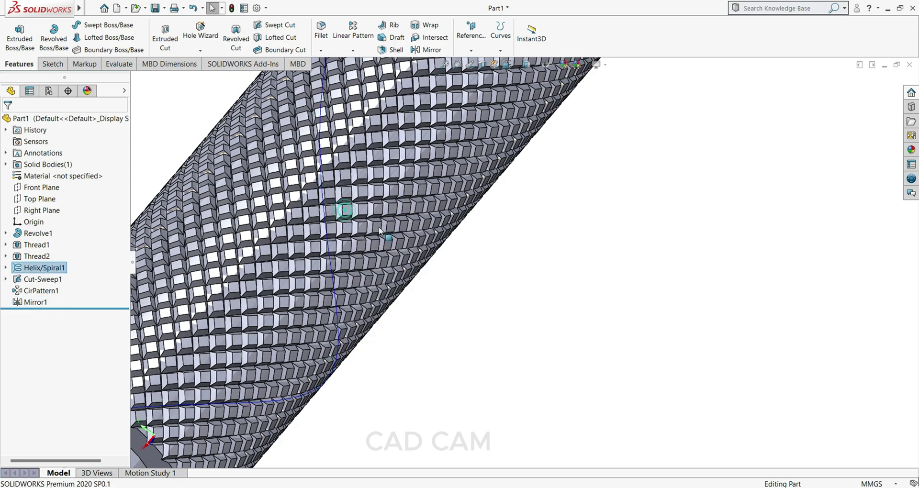
key(Escape)
middle_drag(345, 211, 357, 236)
key(f)
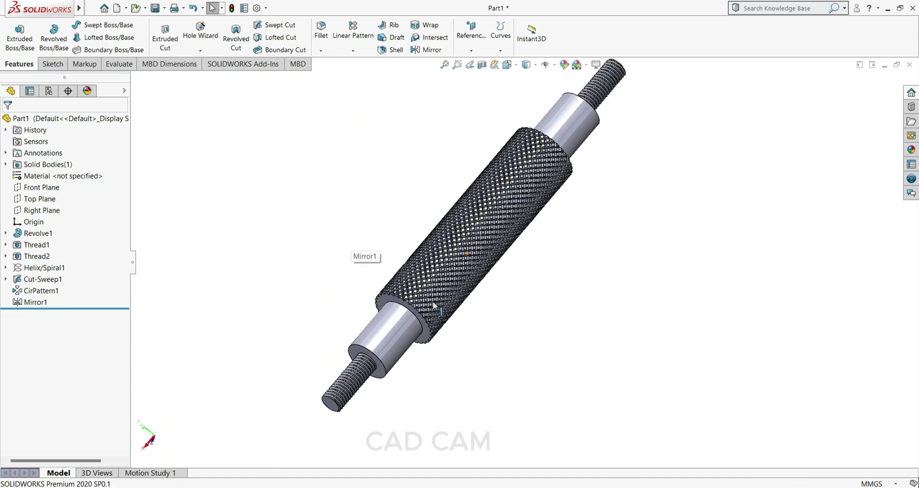
middle_drag(378, 159, 467, 160)
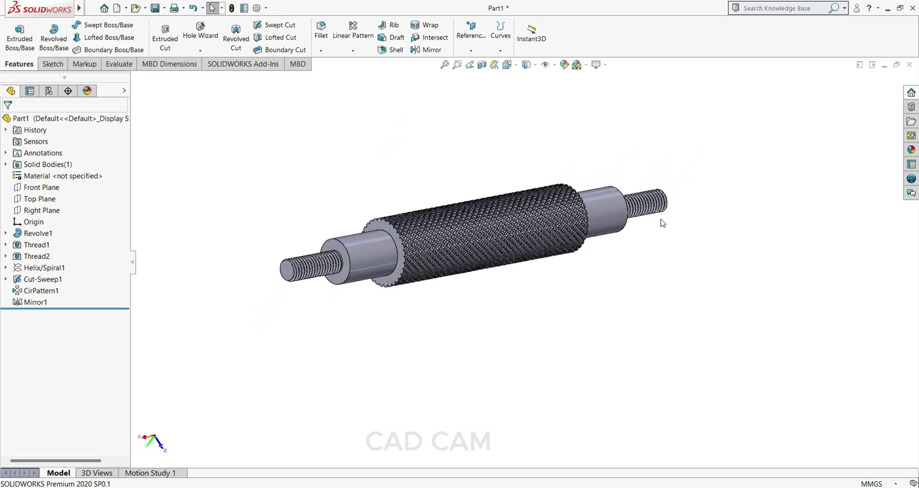
Step: Apply the Metal > Chrome 'chromium plate' appearance to the whole part
middle_drag(663, 223, 747, 230)
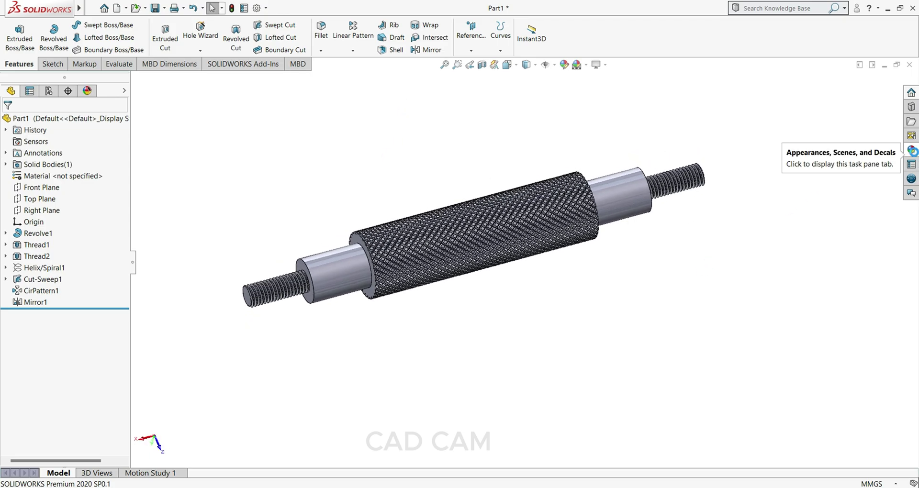
click(911, 151)
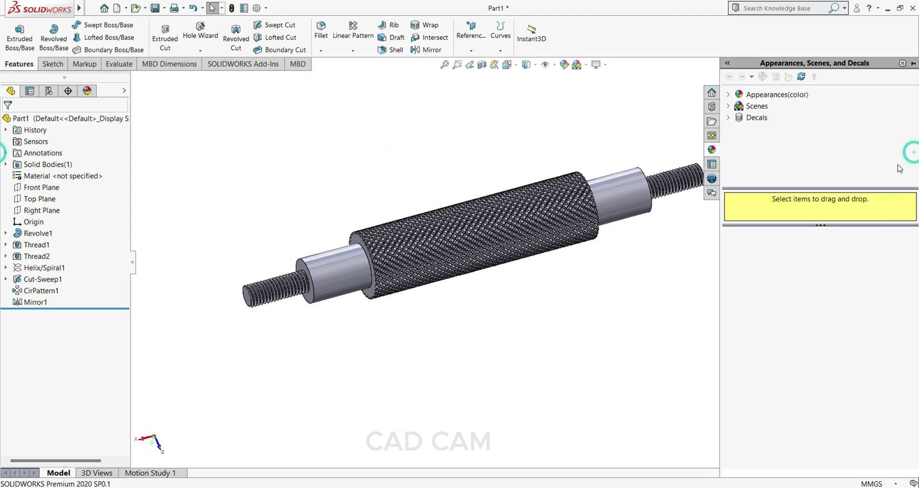
click(729, 95)
click(742, 117)
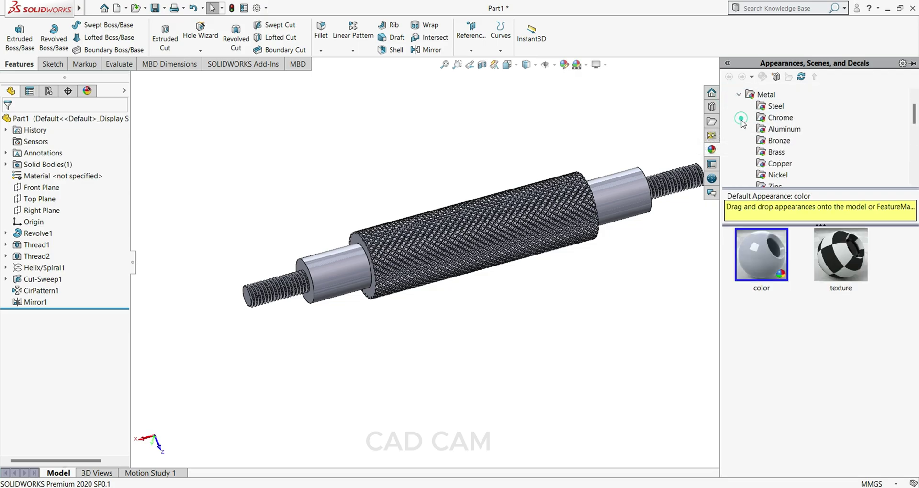
click(780, 117)
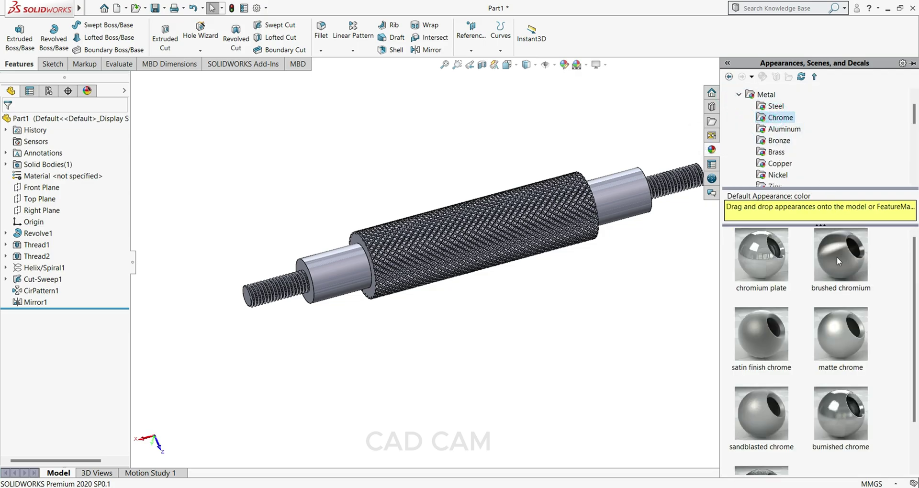
click(777, 261)
double_click(777, 263)
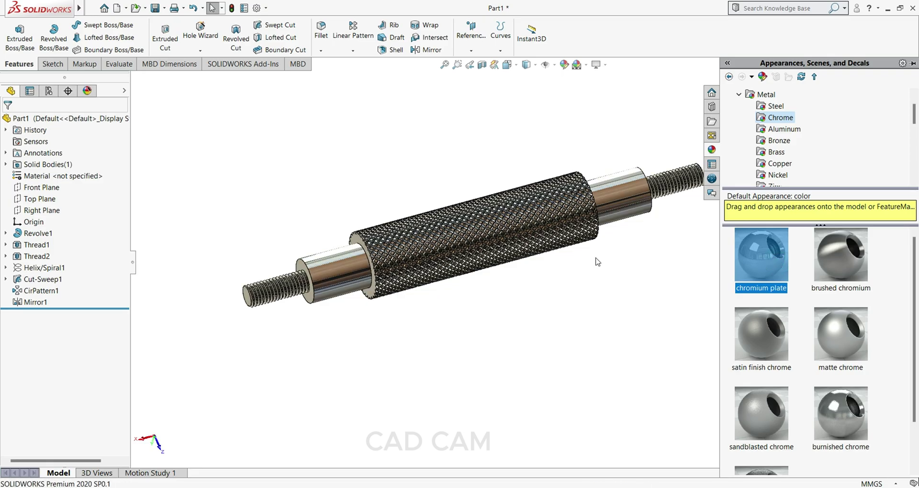
middle_drag(598, 262, 470, 241)
middle_drag(487, 298, 663, 353)
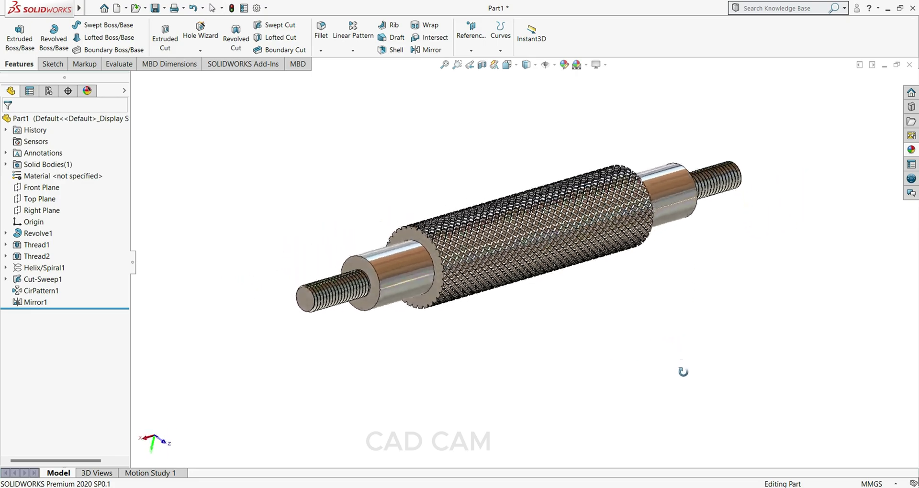